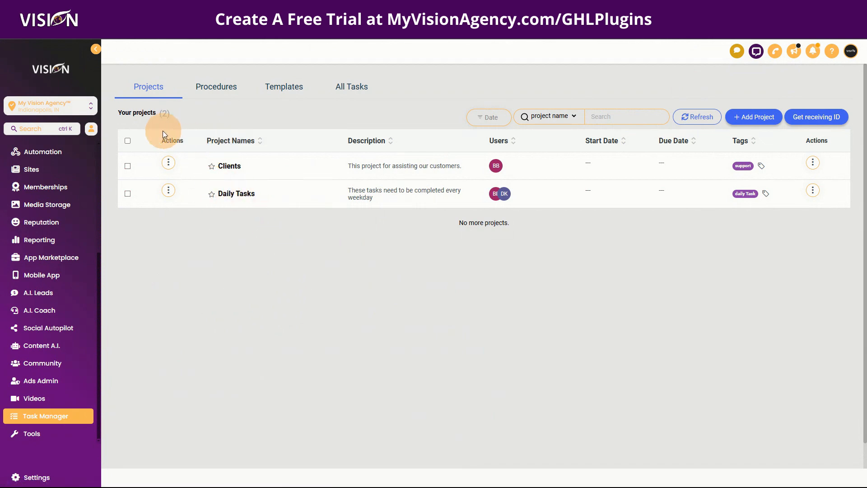
In the Daily Tasks project, move the Entry Level Community Post task from the ToDo column to In Progress
{"action": "left_click", "coordinate": [238, 194]}
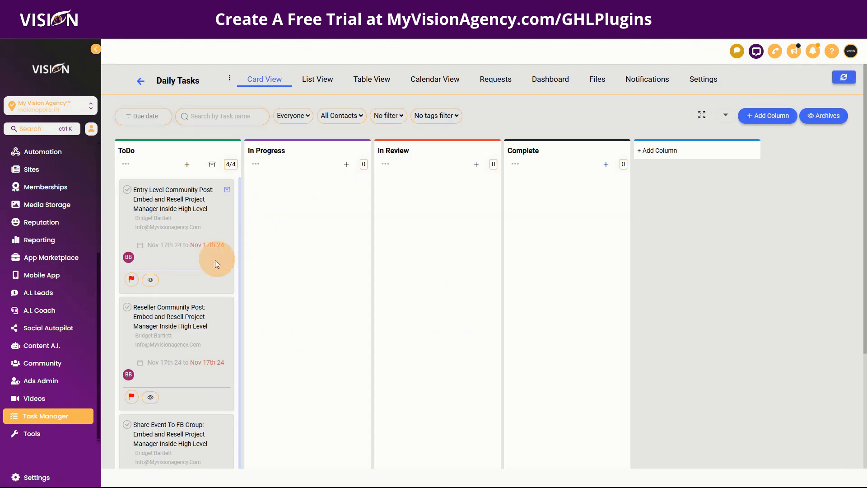
{"action": "scroll", "coordinate": [181, 225], "scroll_direction": "down", "scroll_amount": 2}
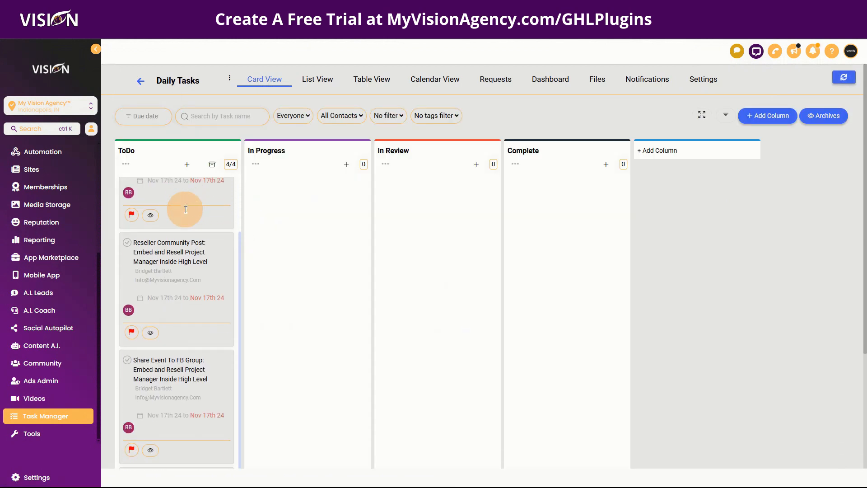
{"action": "scroll", "coordinate": [177, 210], "scroll_direction": "down", "scroll_amount": 3}
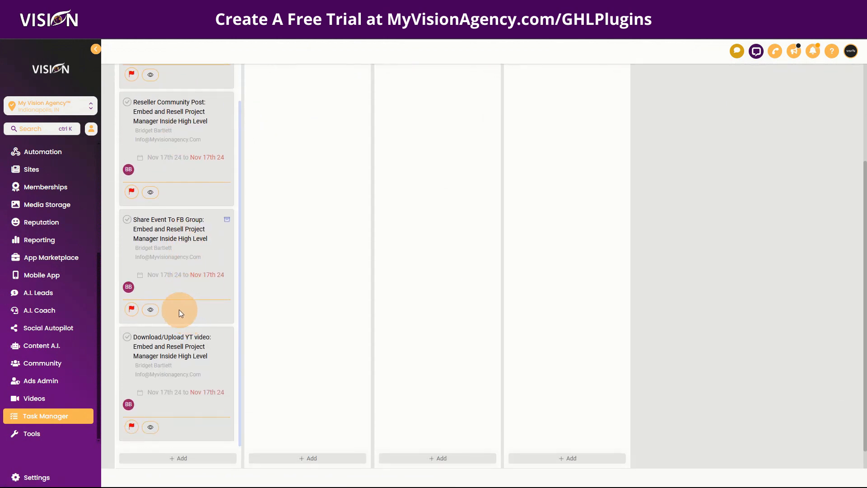
{"action": "scroll", "coordinate": [173, 291], "scroll_direction": "up", "scroll_amount": 5}
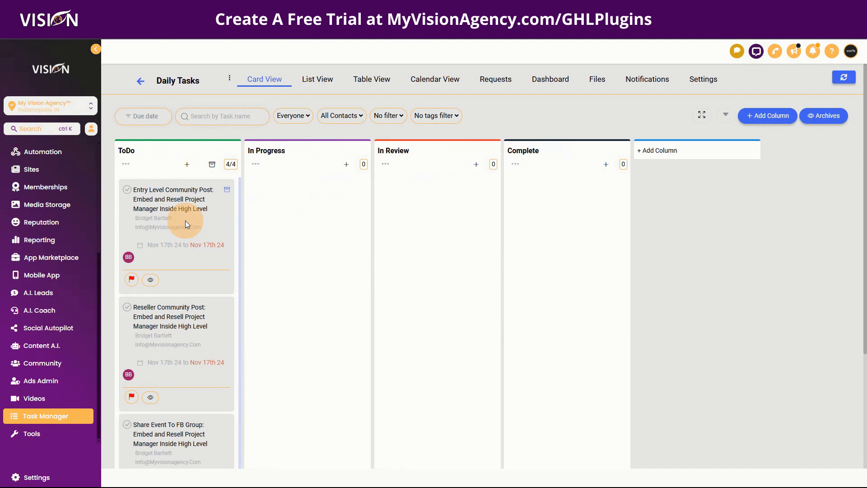
{"action": "left_click_drag", "start_coordinate": [185, 224], "coordinate": [322, 215]}
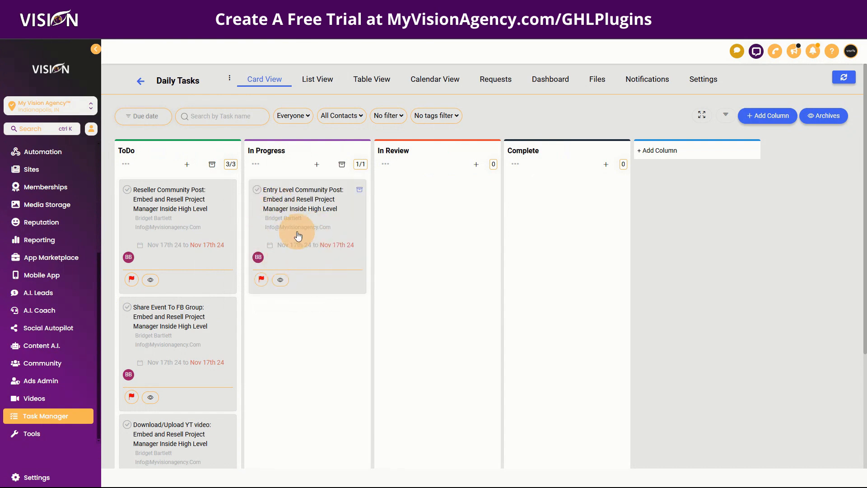
Draft a project automation with the Task Column Changed trigger, select its name for editing, and discard the draft
{"action": "left_click", "coordinate": [705, 82]}
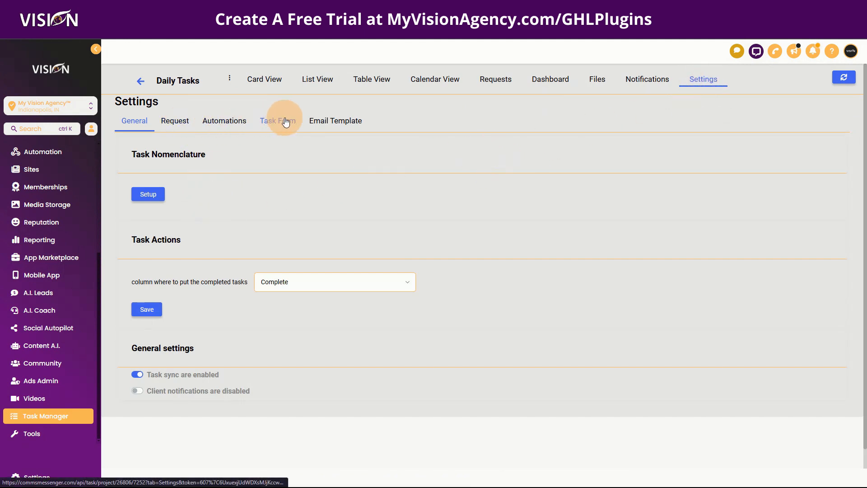
{"action": "left_click", "coordinate": [216, 123]}
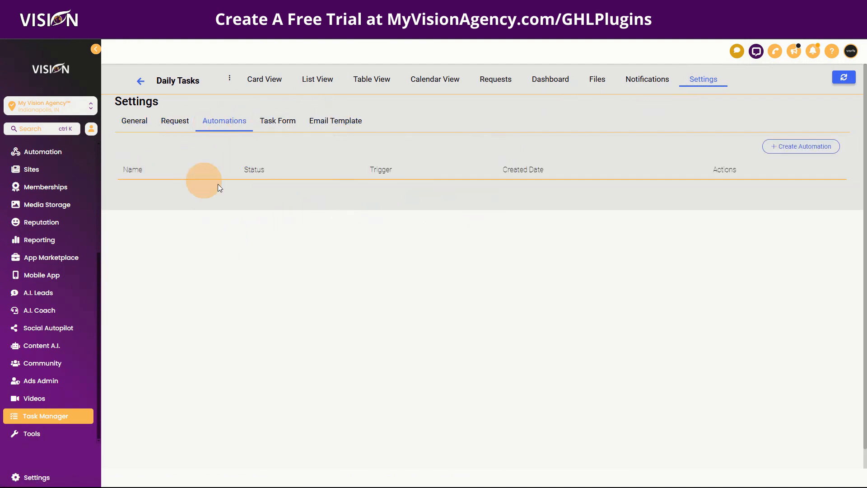
{"action": "left_click", "coordinate": [817, 147]}
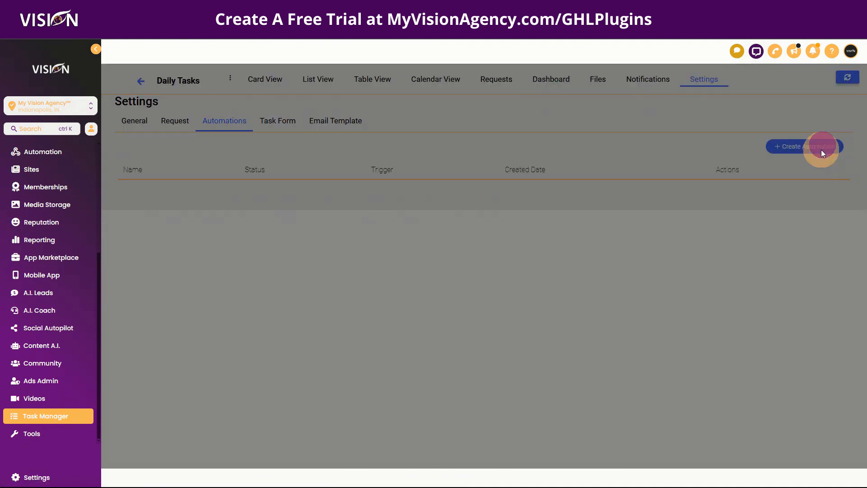
{"action": "left_click", "coordinate": [470, 124]}
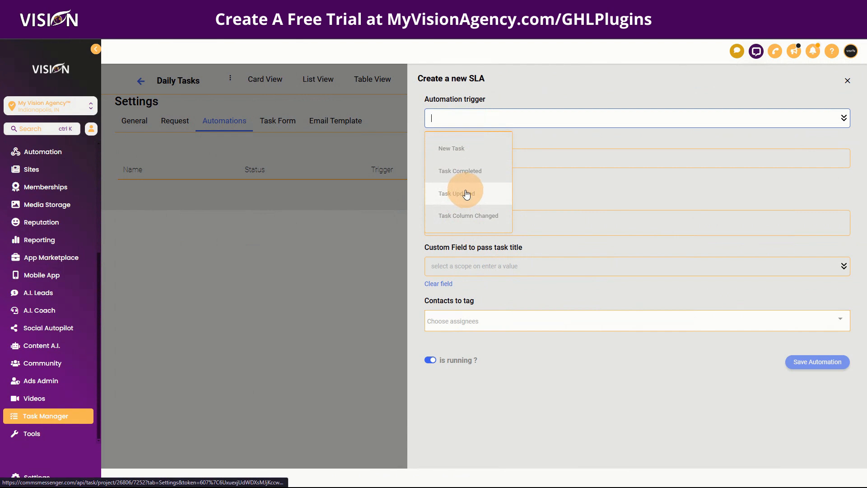
{"action": "left_click", "coordinate": [465, 217]}
{"action": "left_click", "coordinate": [465, 158]}
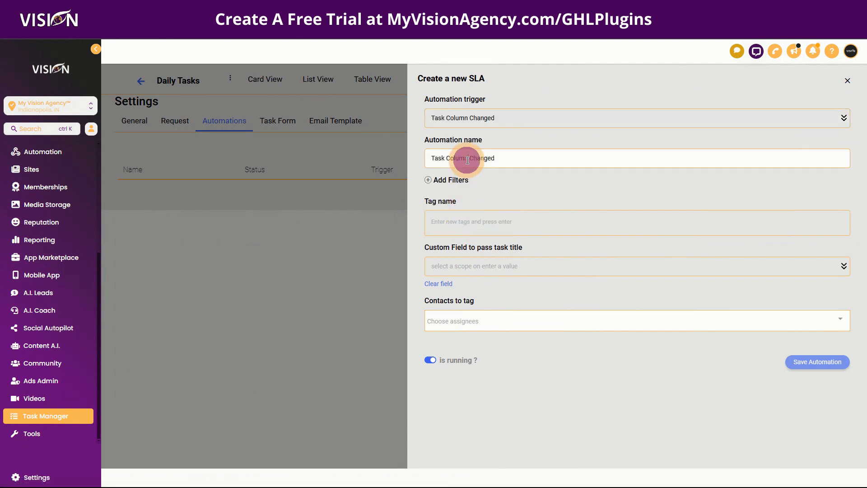
{"action": "left_click_drag", "start_coordinate": [501, 156], "coordinate": [422, 158]}
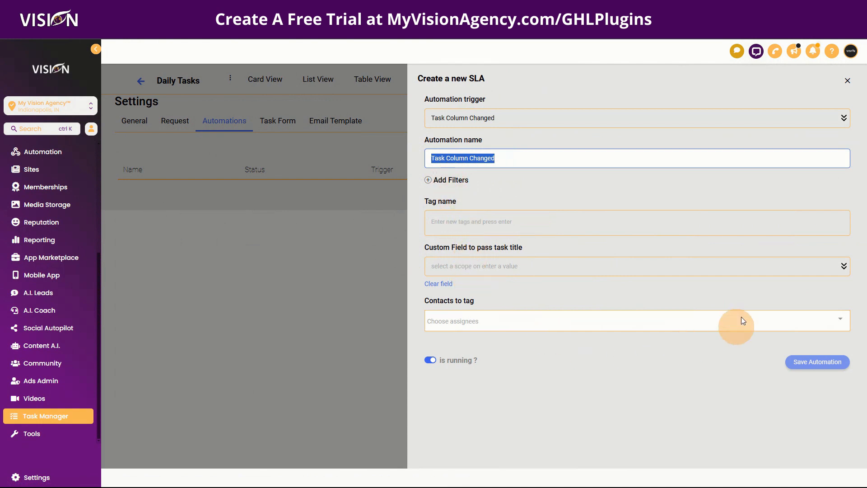
{"action": "left_click", "coordinate": [847, 81]}
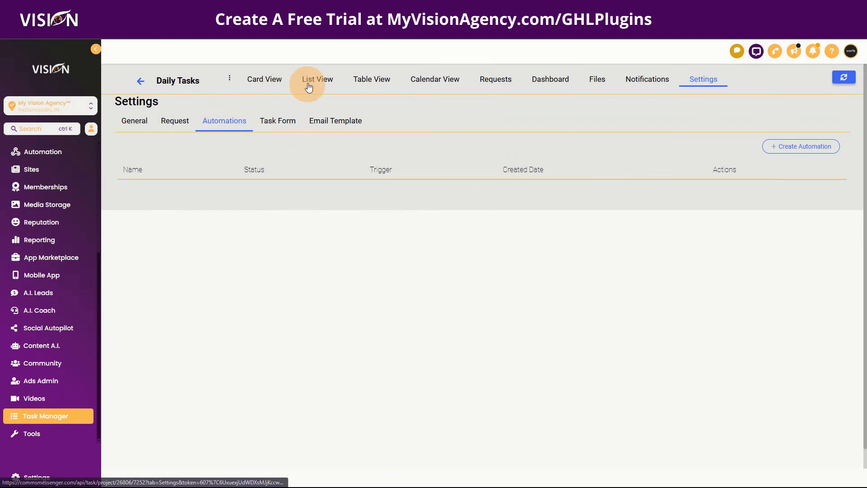
Review the Reseller Community Post task's details in the card view, including its full description, contact, files and comments, and close it
{"action": "left_click", "coordinate": [262, 81]}
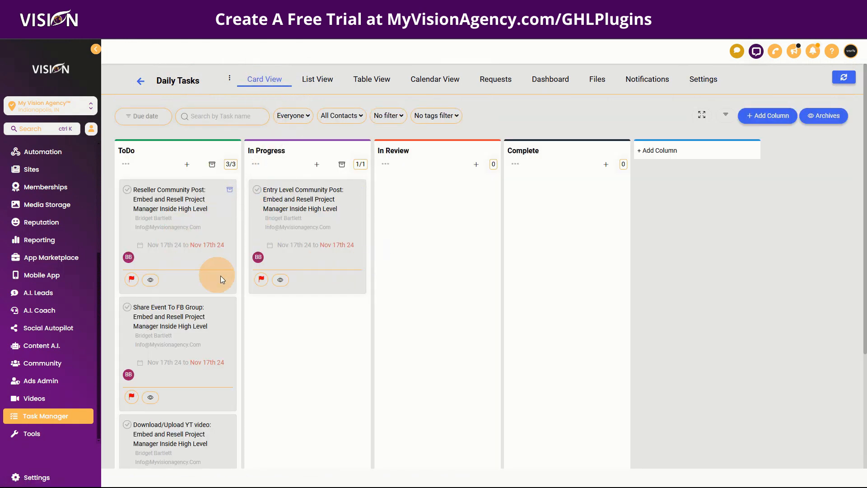
{"action": "left_click", "coordinate": [177, 200]}
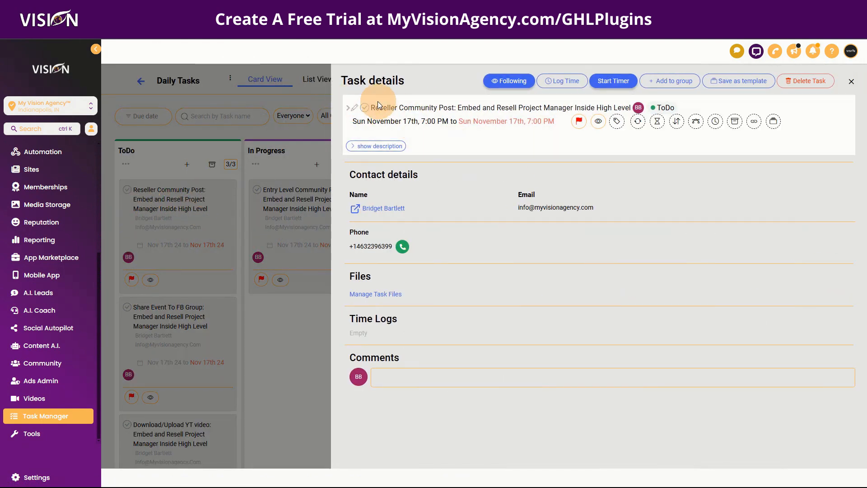
{"action": "left_click", "coordinate": [393, 146]}
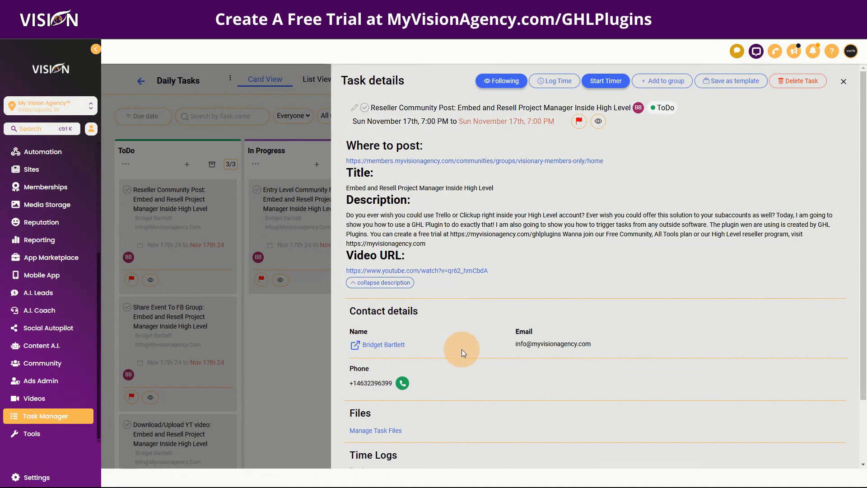
{"action": "scroll", "coordinate": [429, 327], "scroll_direction": "down", "scroll_amount": 1}
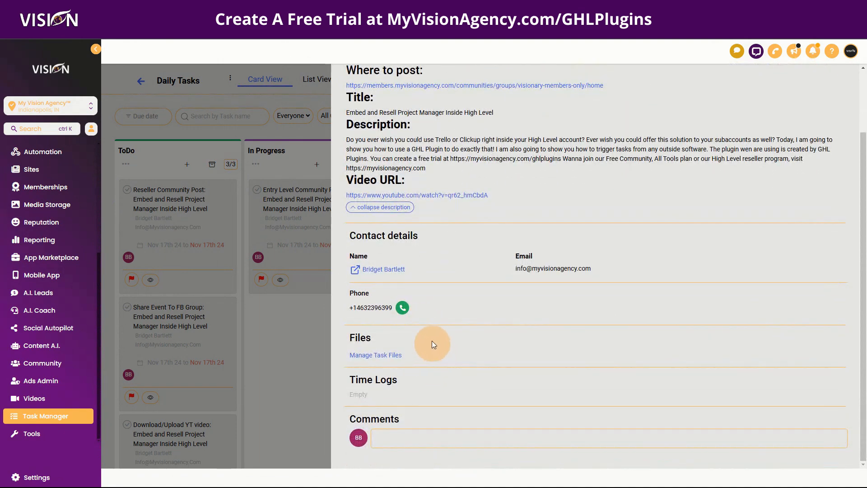
{"action": "scroll", "coordinate": [427, 433], "scroll_direction": "down", "scroll_amount": 2}
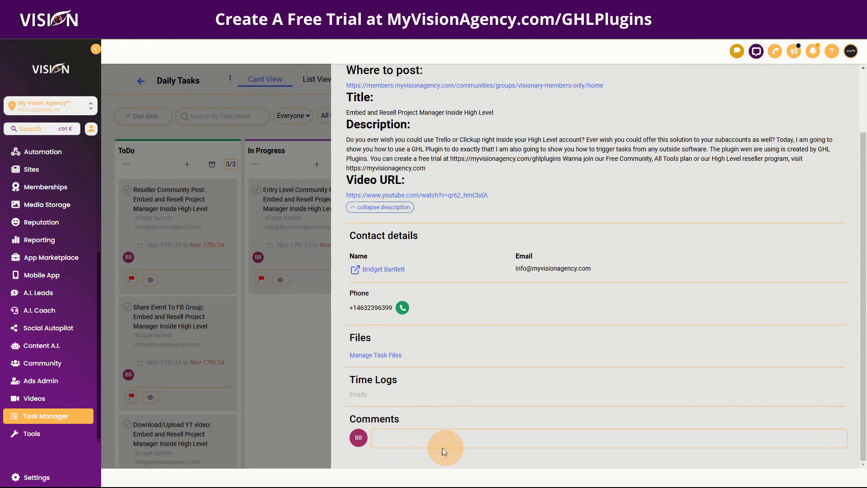
{"action": "scroll", "coordinate": [402, 312], "scroll_direction": "up", "scroll_amount": 3}
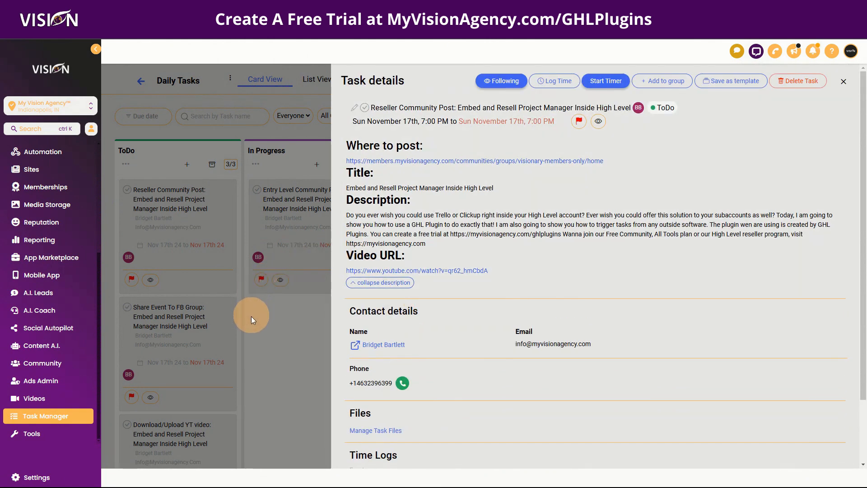
{"action": "left_click", "coordinate": [271, 339]}
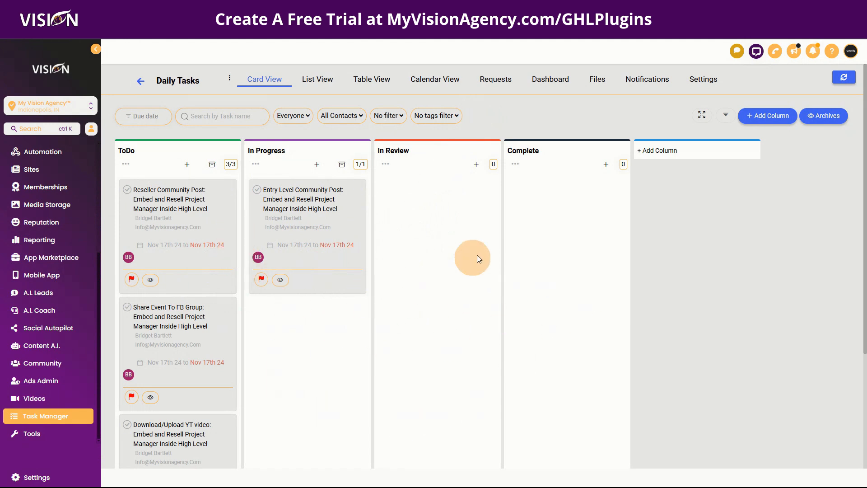
Look through the project's list, table and calendar views, requests, dashboard, files and notifications
{"action": "left_click", "coordinate": [325, 85]}
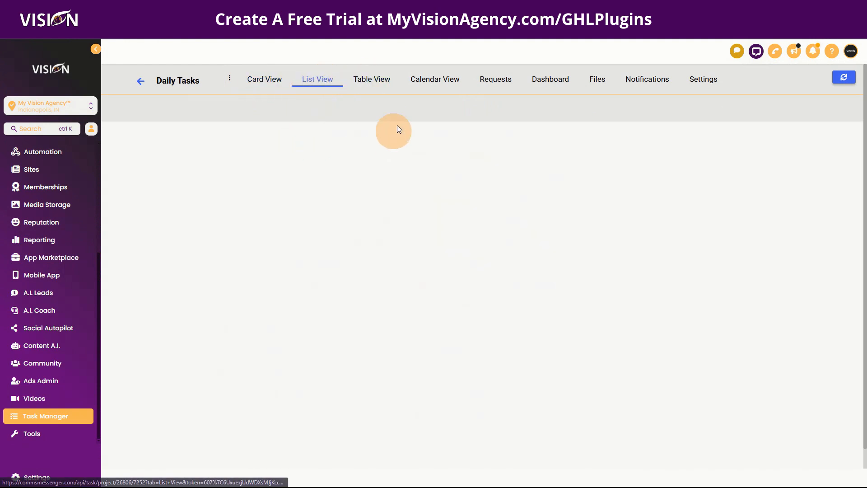
{"action": "left_click", "coordinate": [373, 81]}
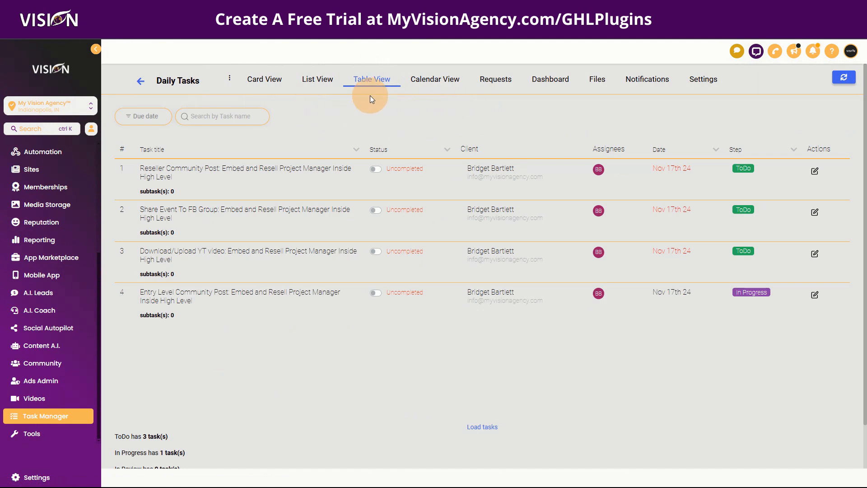
{"action": "left_click", "coordinate": [438, 82]}
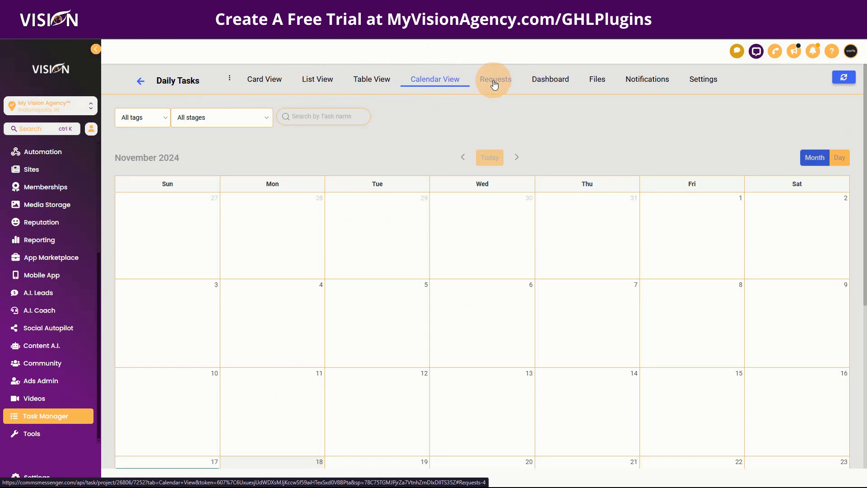
{"action": "left_click", "coordinate": [495, 82]}
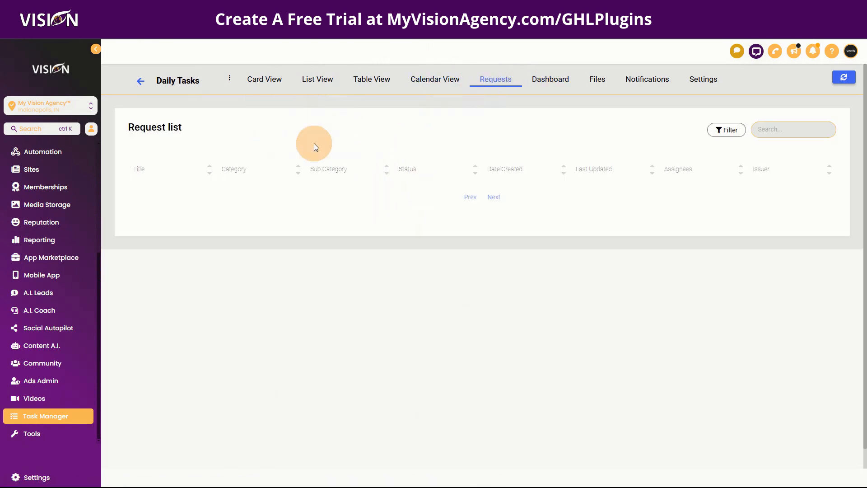
{"action": "left_click", "coordinate": [554, 79]}
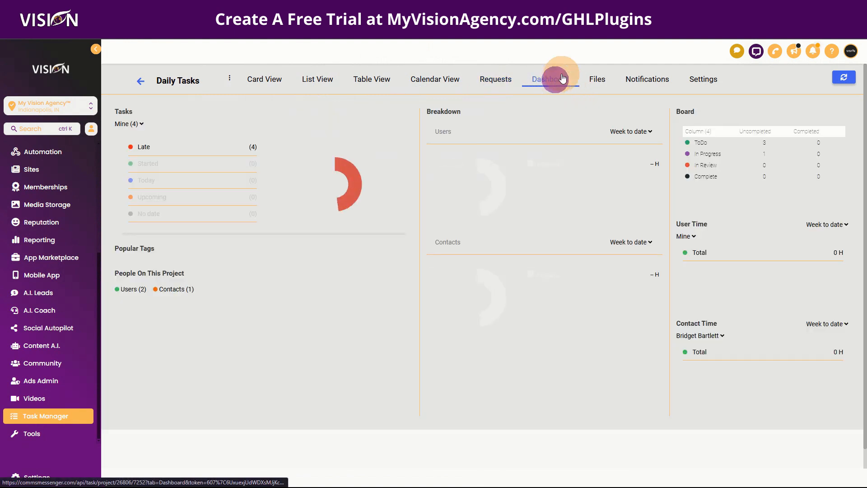
{"action": "left_click", "coordinate": [597, 79]}
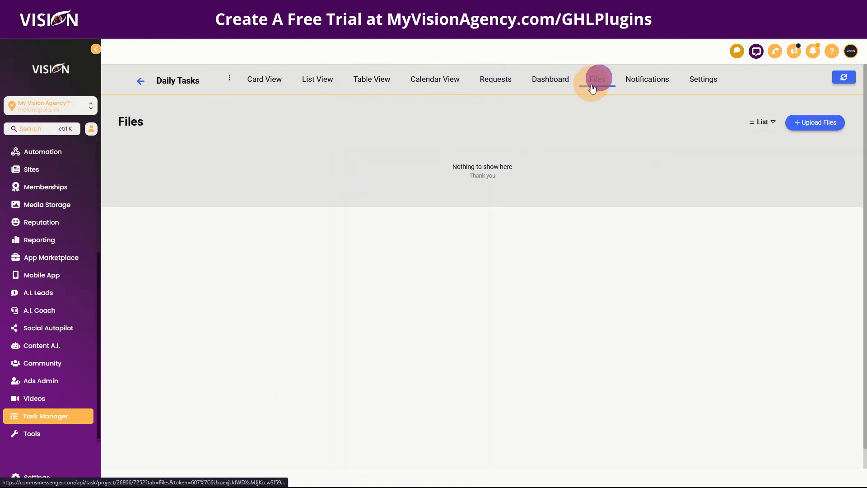
{"action": "left_click", "coordinate": [647, 81]}
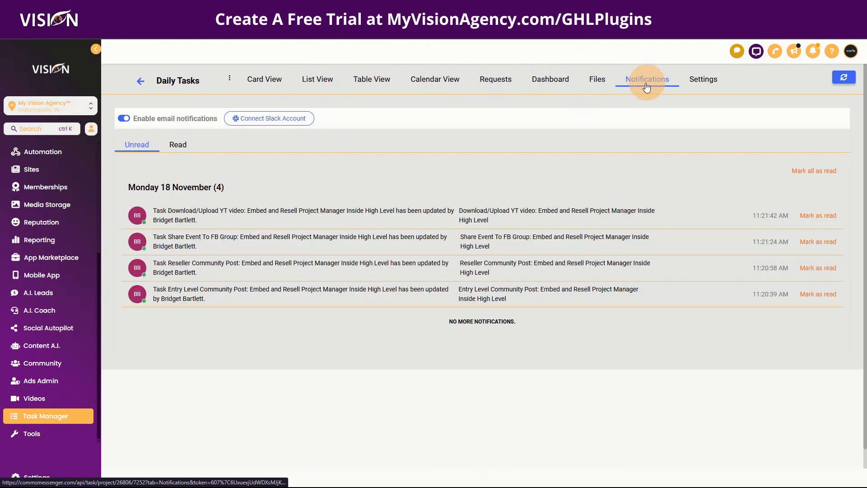
Examine the project's general settings, including the variables offered for task nomenclature, the task actions and the sync and notification options
{"action": "left_click", "coordinate": [697, 84]}
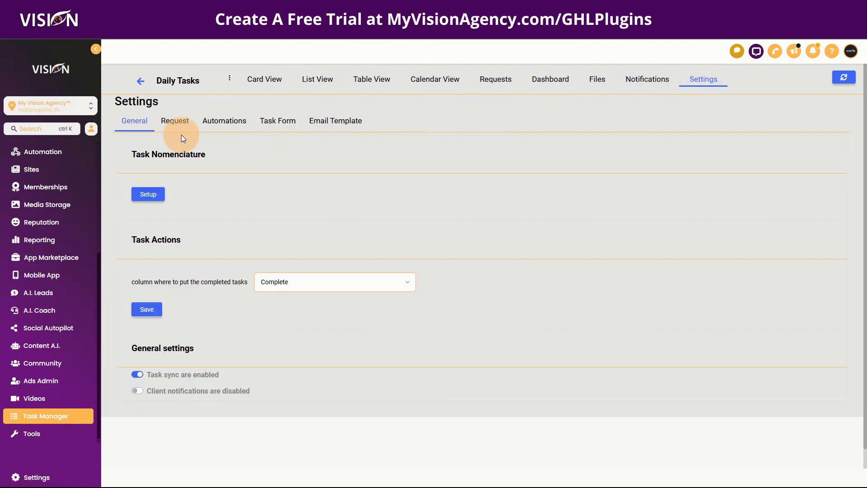
{"action": "left_click", "coordinate": [138, 194]}
{"action": "left_click", "coordinate": [213, 195]}
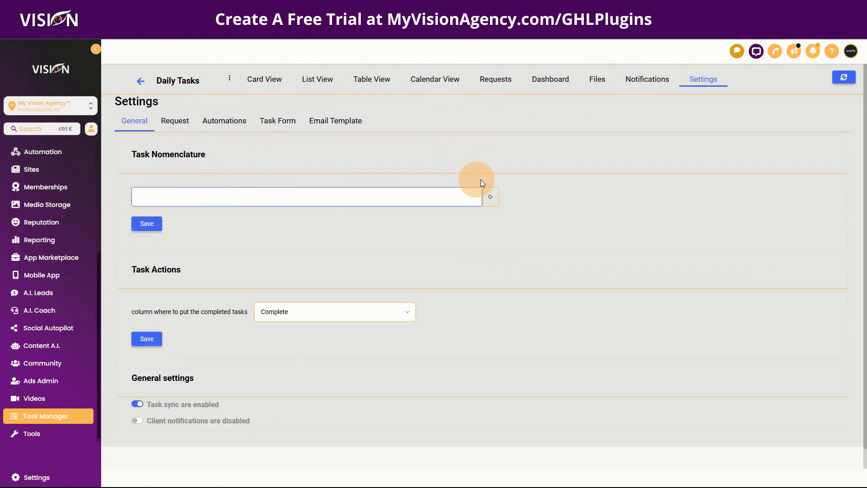
{"action": "left_click", "coordinate": [493, 196]}
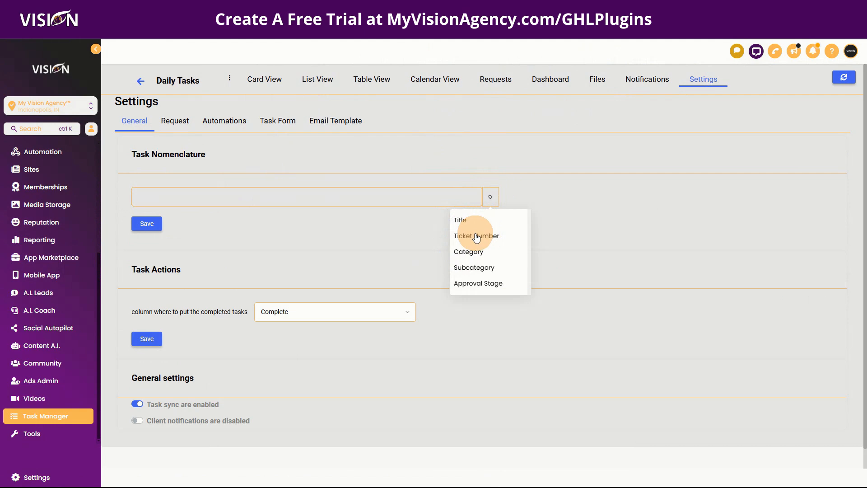
{"action": "left_click", "coordinate": [400, 223]}
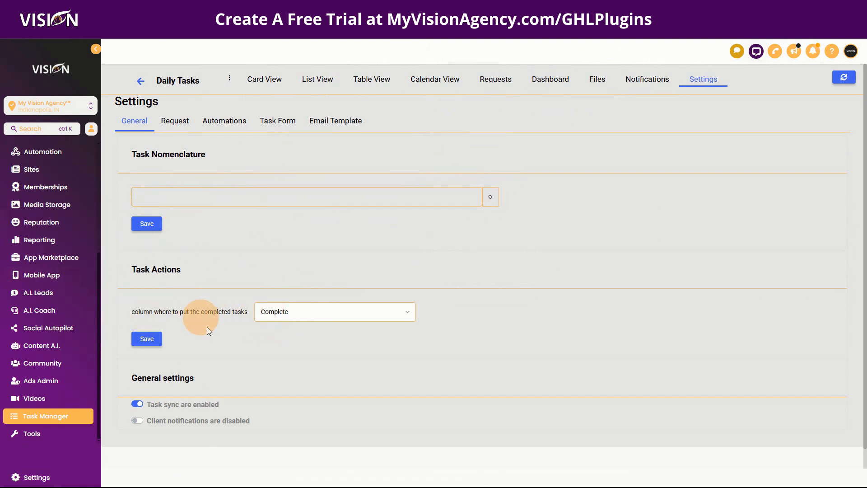
{"action": "scroll", "coordinate": [204, 410], "scroll_direction": "down", "scroll_amount": 1}
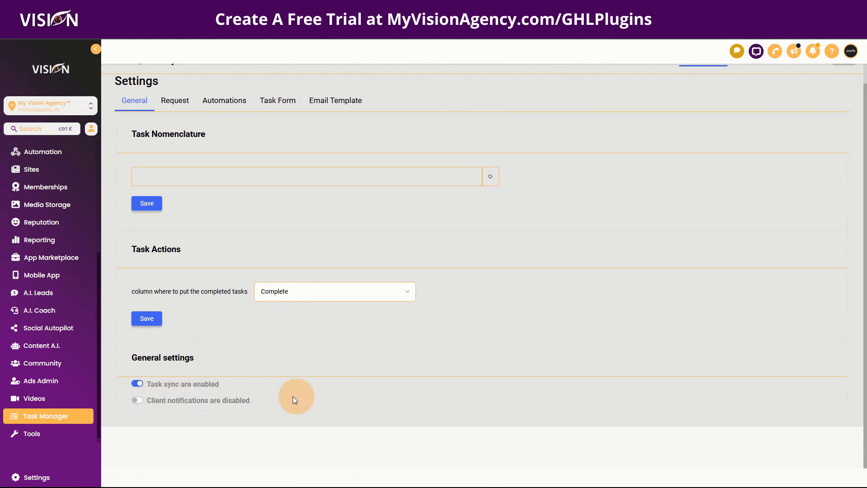
{"action": "scroll", "coordinate": [251, 391], "scroll_direction": "up", "scroll_amount": 1}
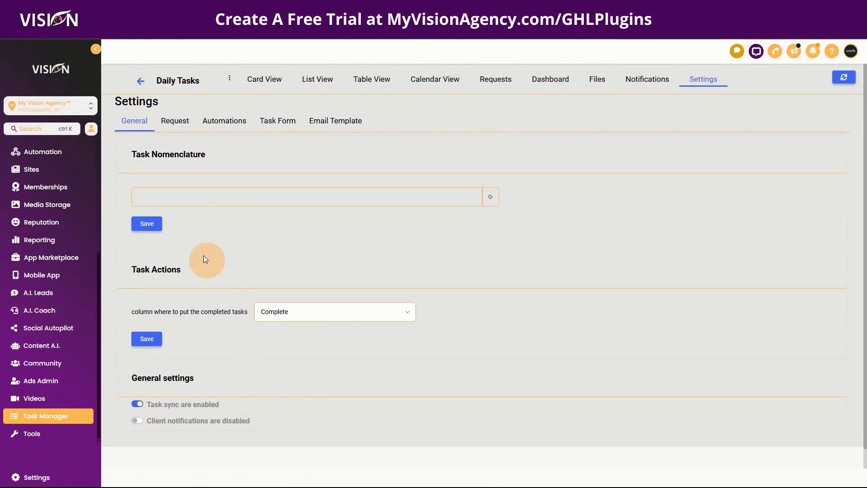
Review the project's request category, automation and task form settings
{"action": "left_click", "coordinate": [176, 120]}
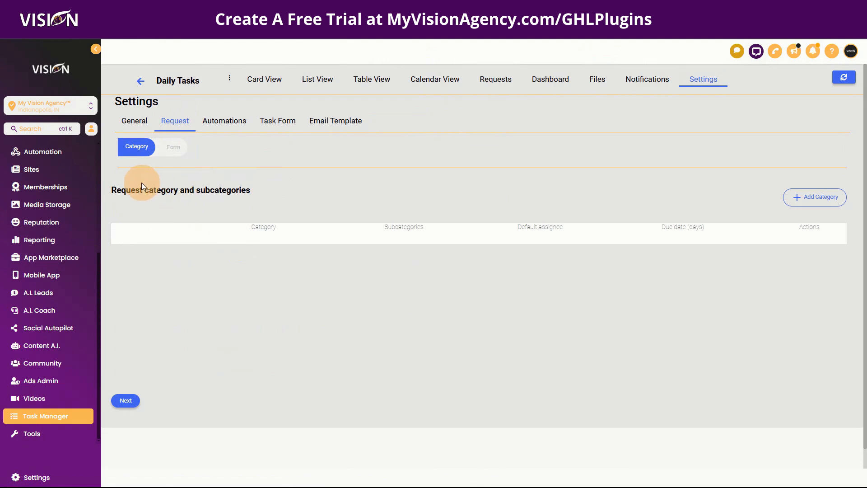
{"action": "left_click", "coordinate": [215, 123]}
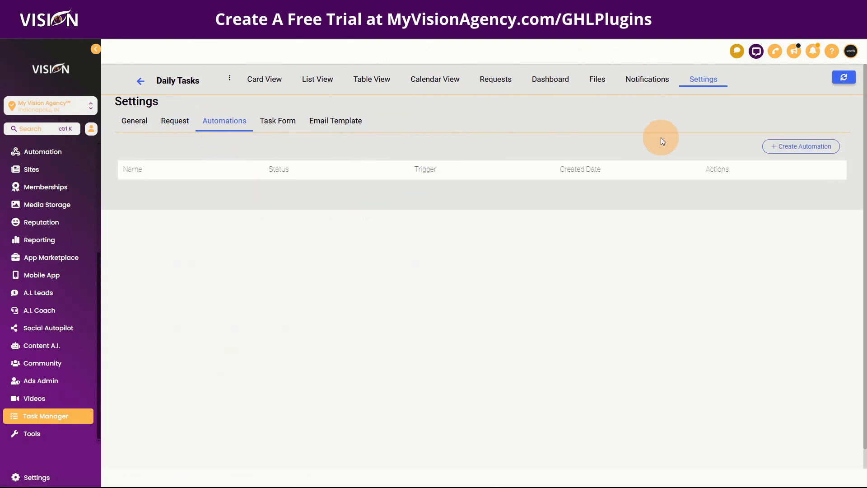
{"action": "left_click", "coordinate": [277, 123]}
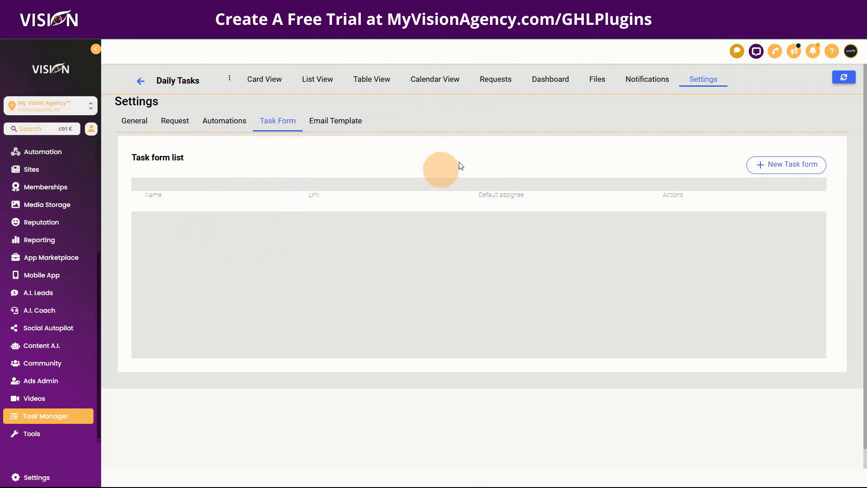
Examine the new task form builder, including its preview area and the field types offered
{"action": "left_click", "coordinate": [766, 166]}
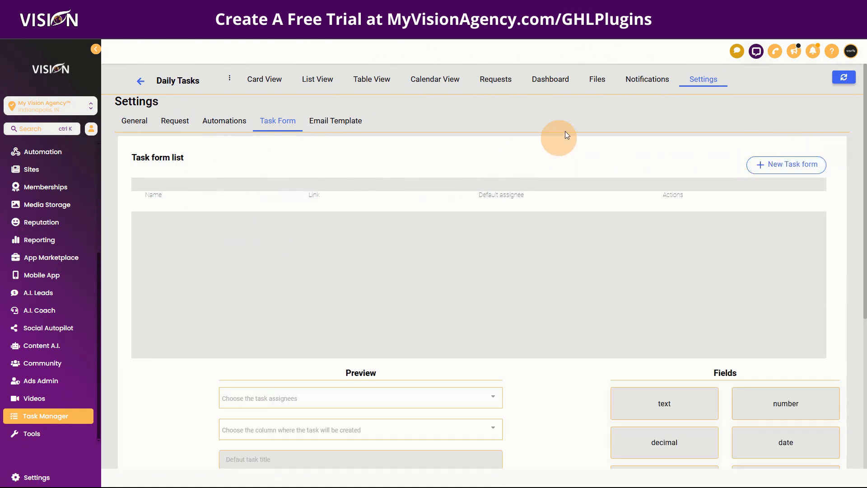
{"action": "scroll", "coordinate": [551, 384], "scroll_direction": "down", "scroll_amount": 3}
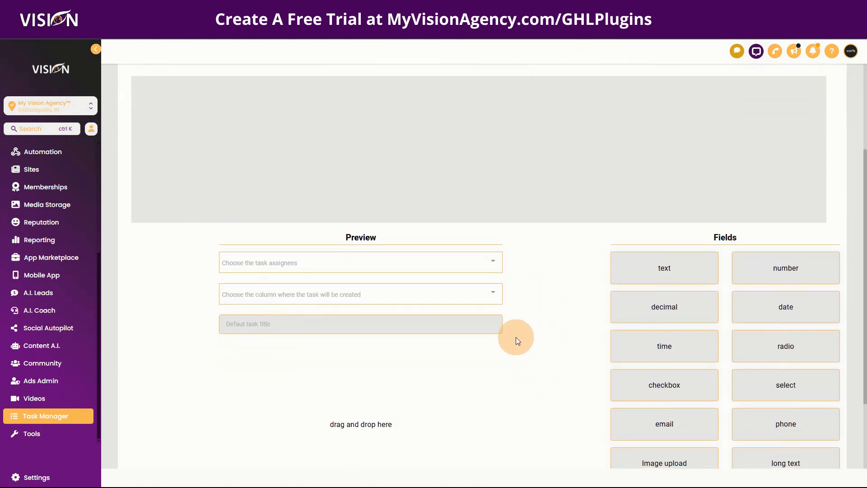
{"action": "scroll", "coordinate": [518, 346], "scroll_direction": "up", "scroll_amount": 2}
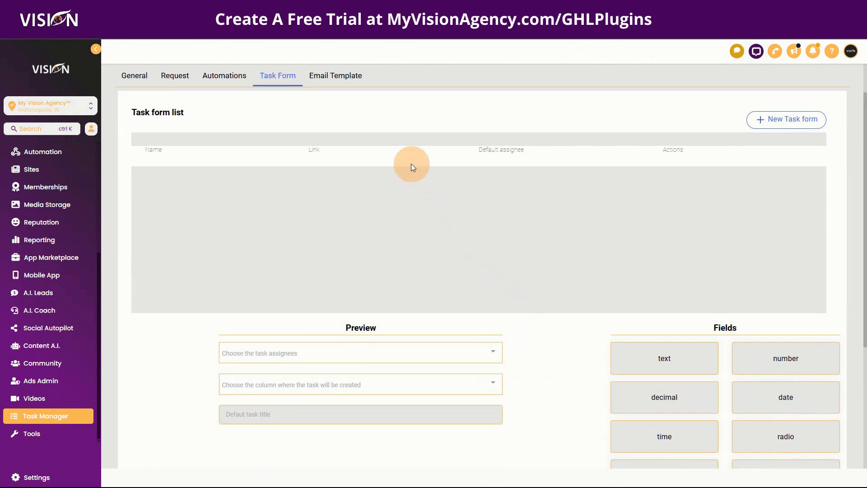
{"action": "scroll", "coordinate": [299, 107], "scroll_direction": "up", "scroll_amount": 1}
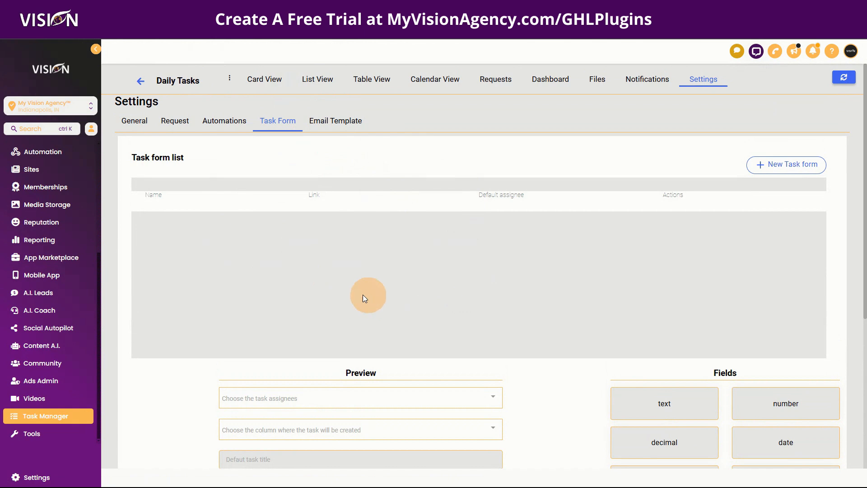
Start a new project email template with the New Task trigger and the subject "New Task Added"
{"action": "left_click", "coordinate": [330, 120]}
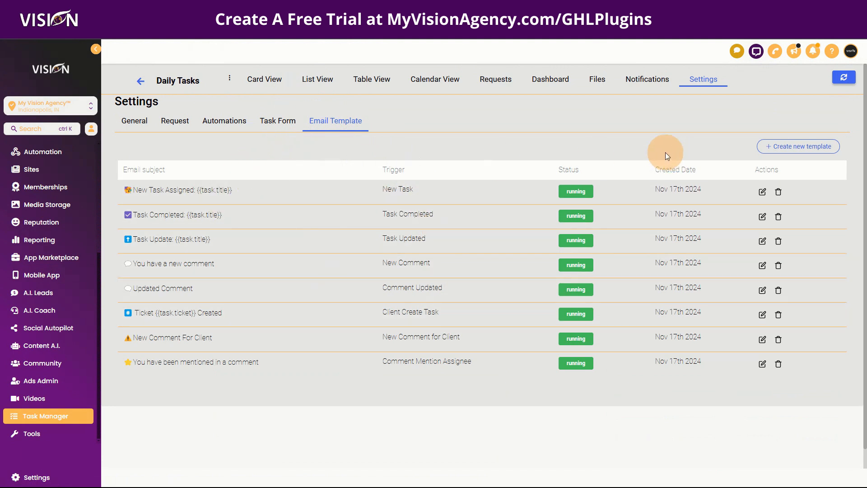
{"action": "left_click", "coordinate": [783, 146]}
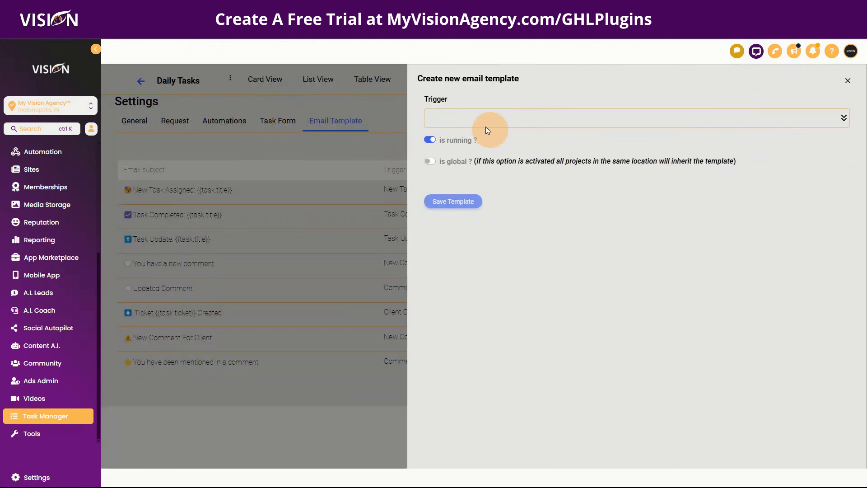
{"action": "left_click", "coordinate": [464, 117]}
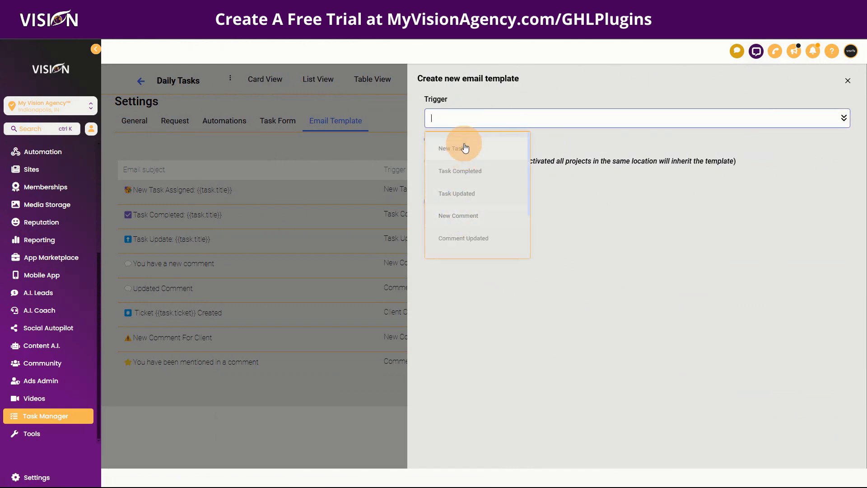
{"action": "left_click", "coordinate": [465, 148]}
{"action": "left_click", "coordinate": [463, 158]}
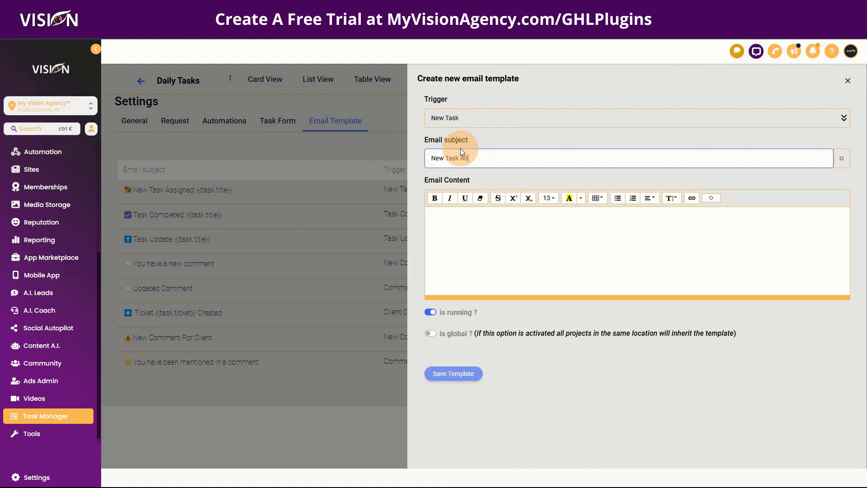
{"action": "type", "text": "New Task Added"}
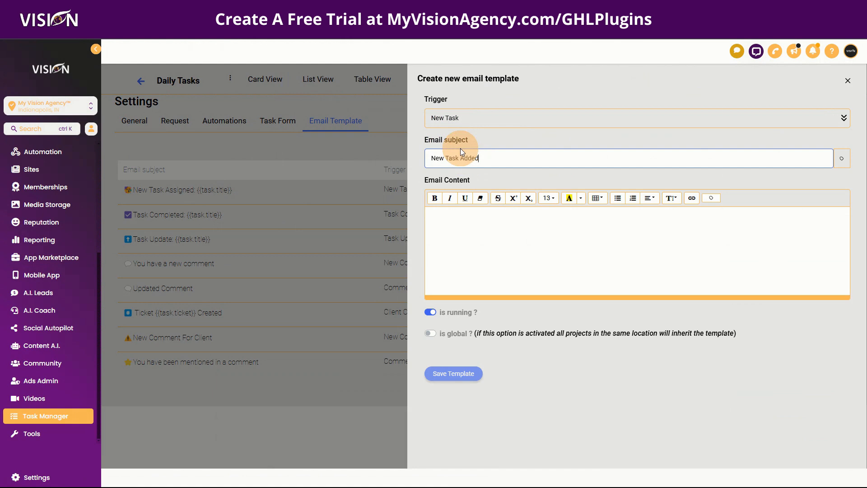
Extend the template's email subject with a colon and the Task Title variable
{"action": "left_click", "coordinate": [846, 165]}
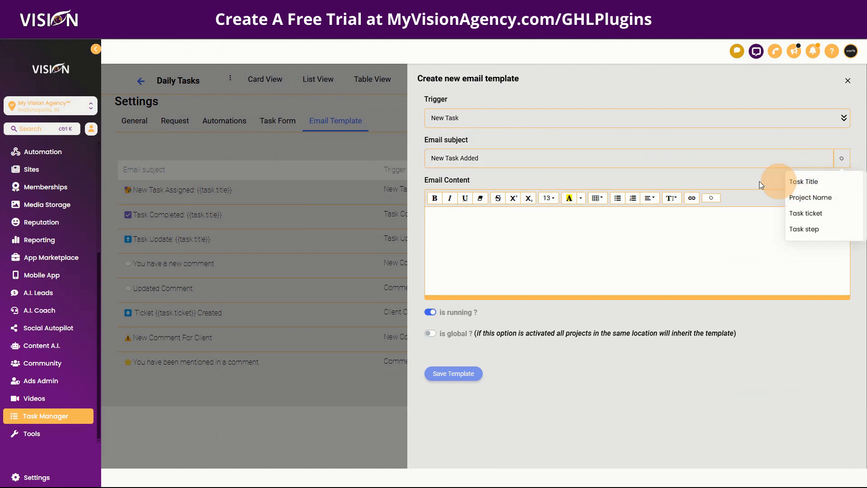
{"action": "left_click", "coordinate": [661, 165]}
{"action": "left_click", "coordinate": [657, 161]}
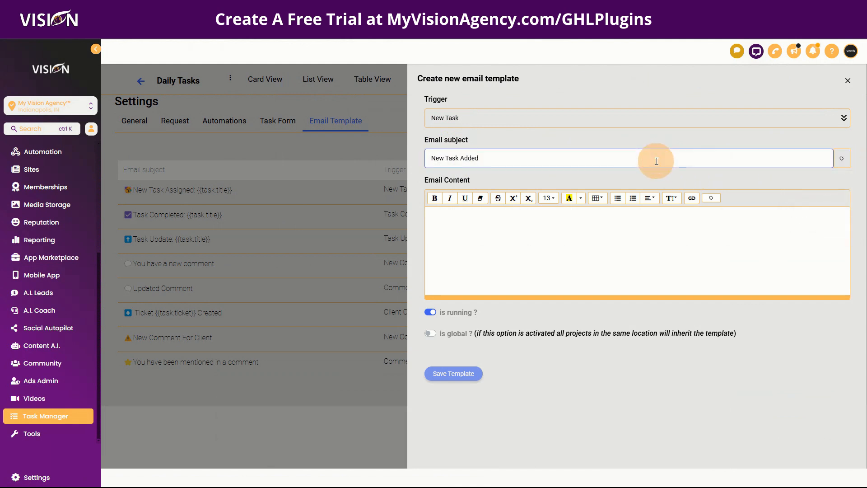
{"action": "type", "text": ":"}
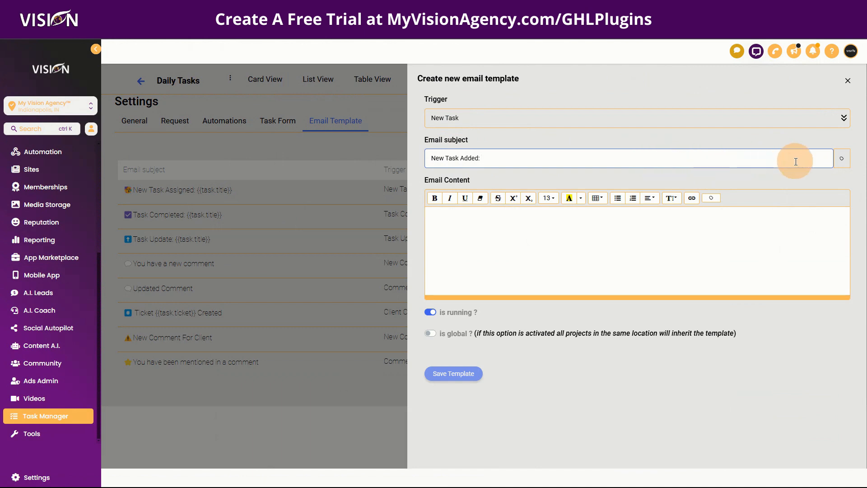
{"action": "left_click", "coordinate": [841, 158]}
{"action": "left_click", "coordinate": [791, 185]}
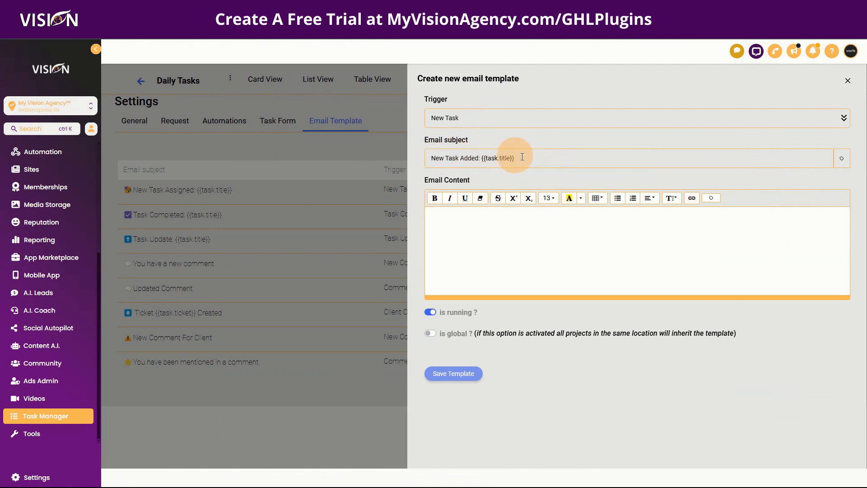
Enter "You have a new task" as the email content, view the available content variables and close the template without saving
{"action": "left_click", "coordinate": [476, 215]}
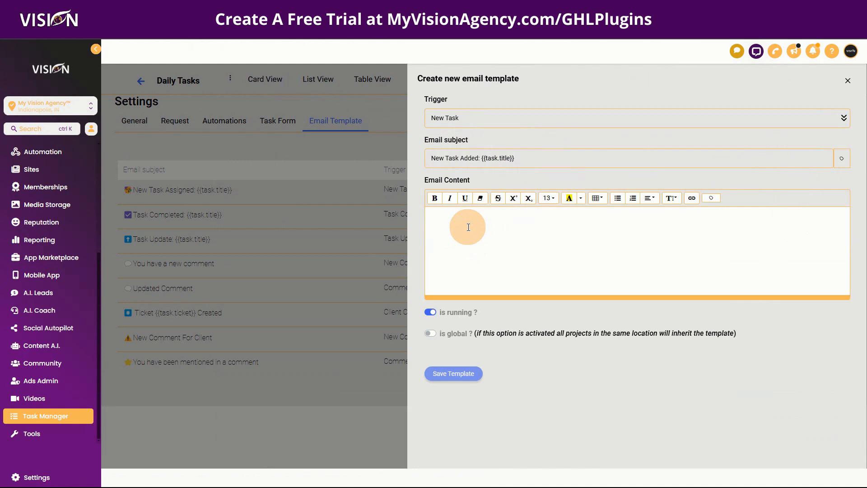
{"action": "type", "text": "Th"}
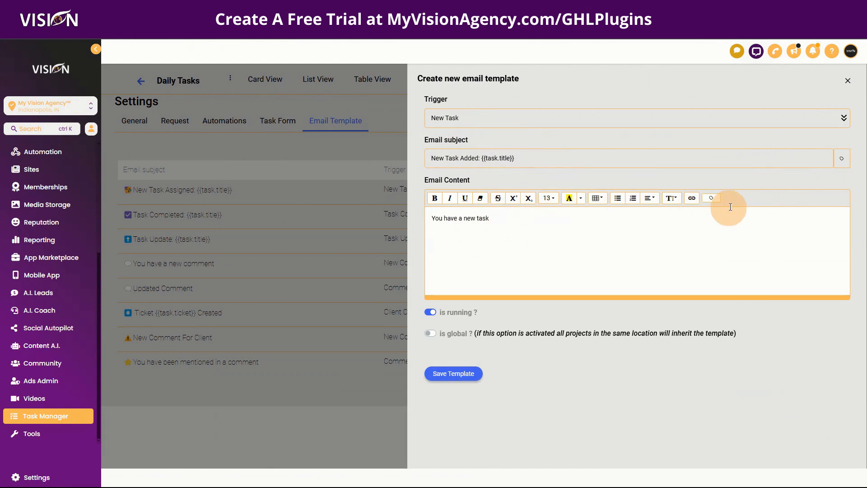
{"action": "left_click", "coordinate": [711, 198]}
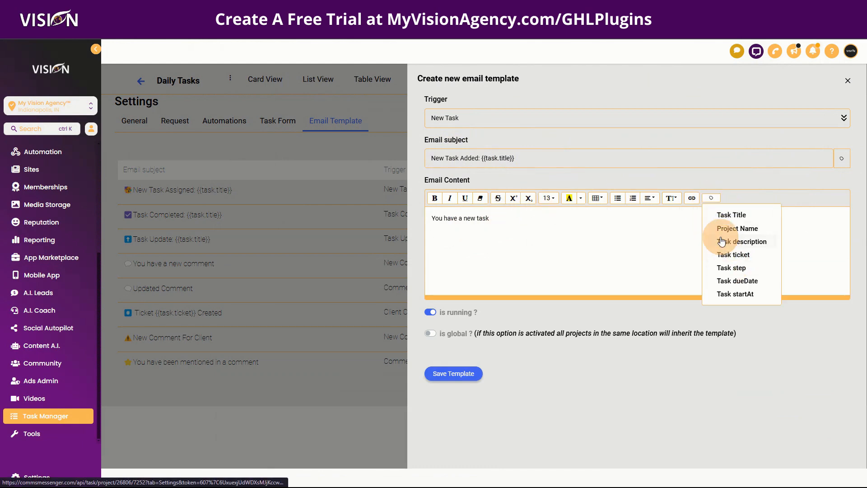
{"action": "left_click", "coordinate": [847, 81]}
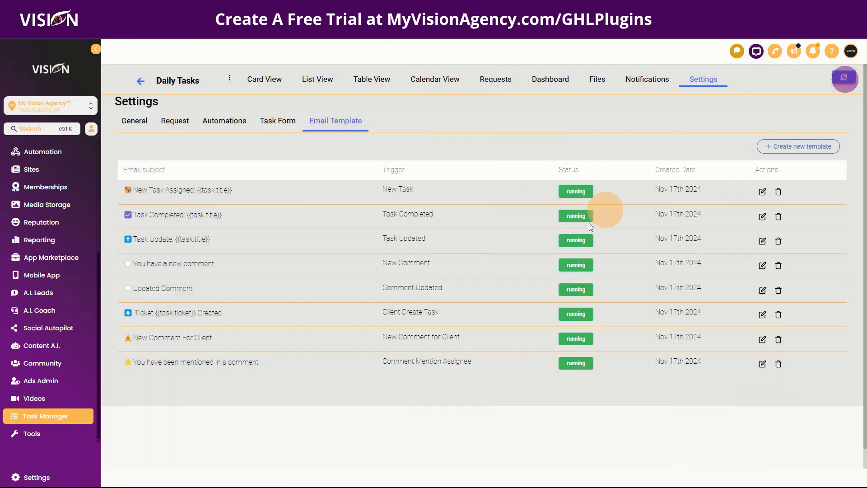
Review the existing New Task Assigned and Task Completed email templates, closing each one unchanged
{"action": "left_click", "coordinate": [761, 193]}
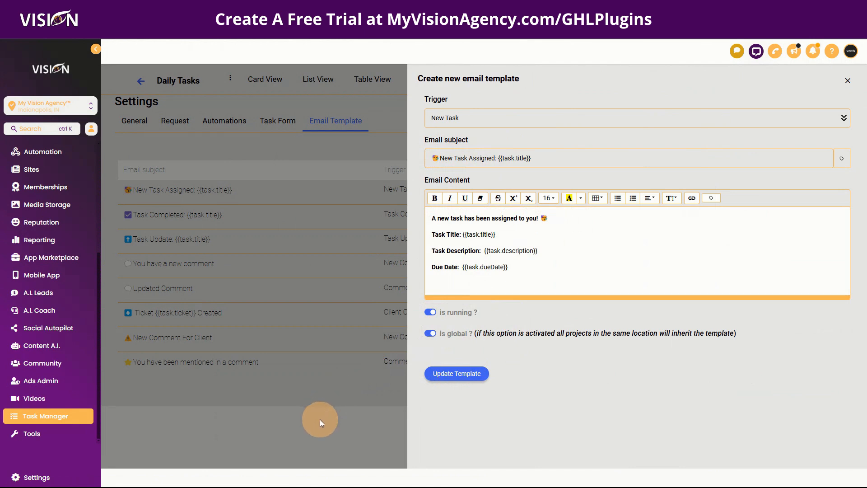
{"action": "left_click", "coordinate": [332, 400]}
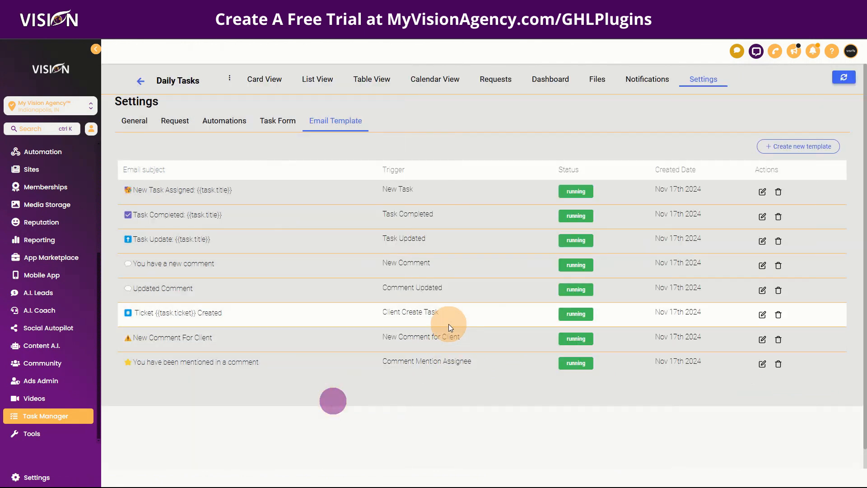
{"action": "left_click", "coordinate": [762, 217]}
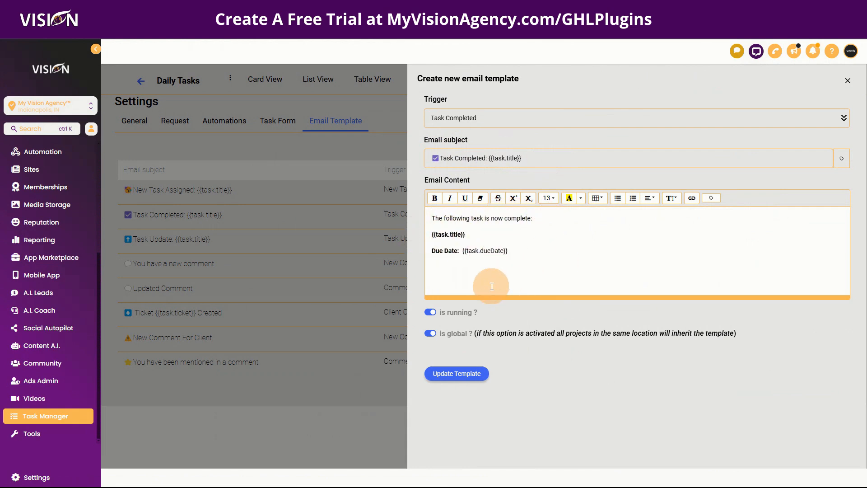
{"action": "left_click", "coordinate": [348, 143]}
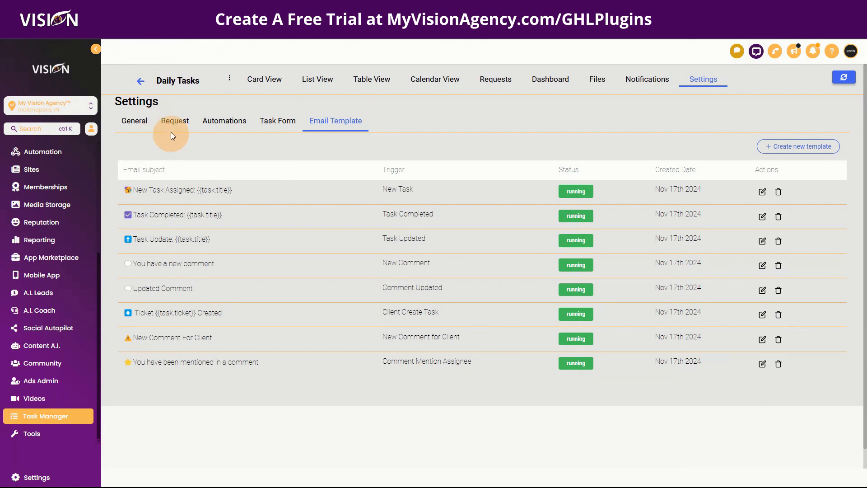
Switch to the GHL Plugins website and look over its free trial offer and plugin overview
{"action": "left_click", "coordinate": [140, 81]}
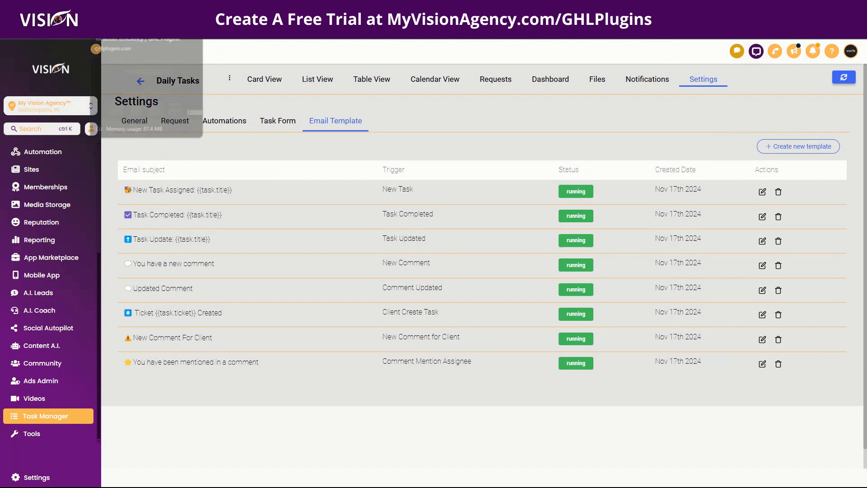
{"action": "left_click", "coordinate": [135, 29]}
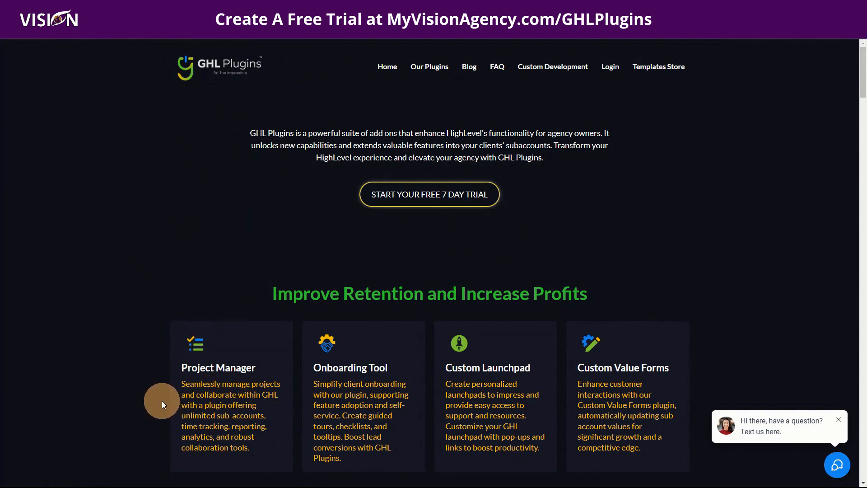
{"action": "scroll", "coordinate": [158, 402], "scroll_direction": "down", "scroll_amount": 1}
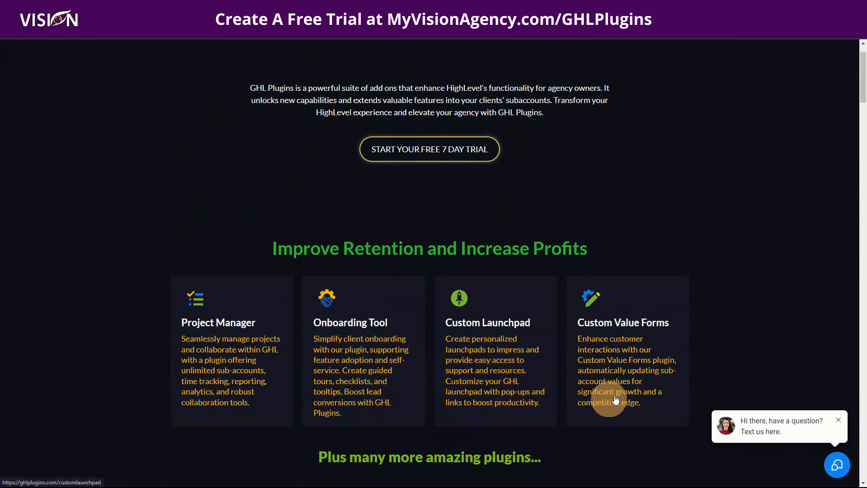
{"action": "scroll", "coordinate": [608, 387], "scroll_direction": "up", "scroll_amount": 1}
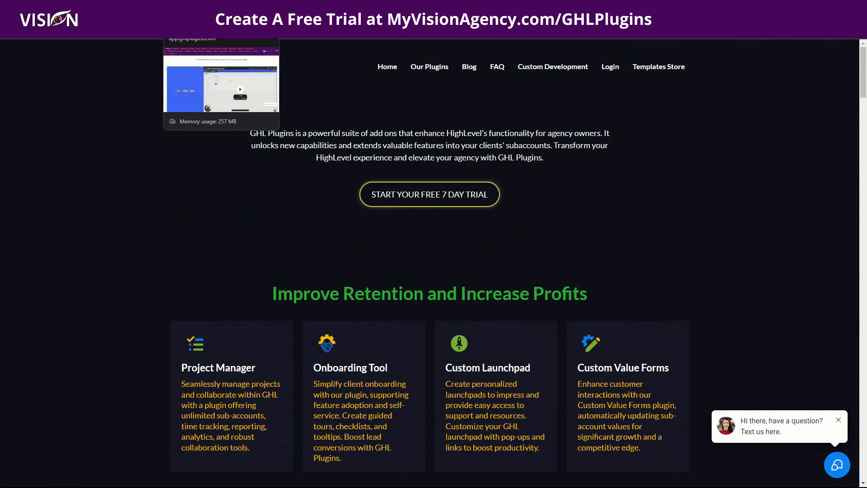
Examine the Custom Javascript field in the agency's company settings and the Task system's custom menu link in the Canva presentation
{"action": "left_click", "coordinate": [208, 27]}
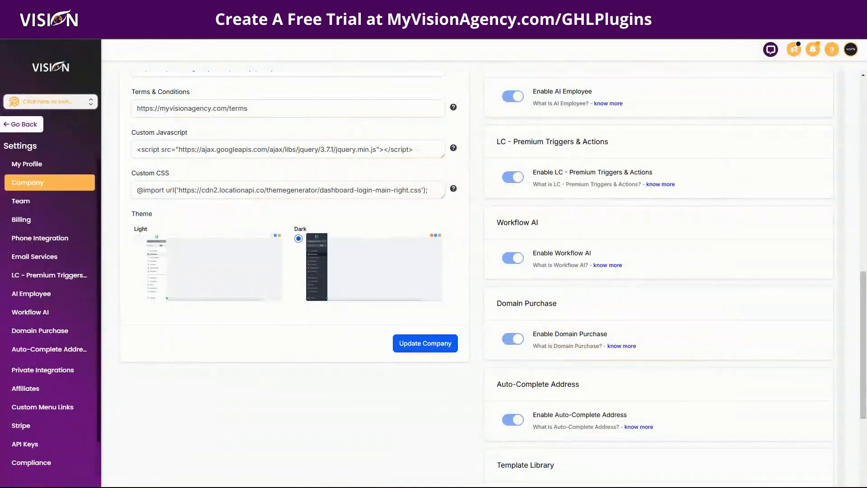
{"action": "left_click", "coordinate": [254, 110]}
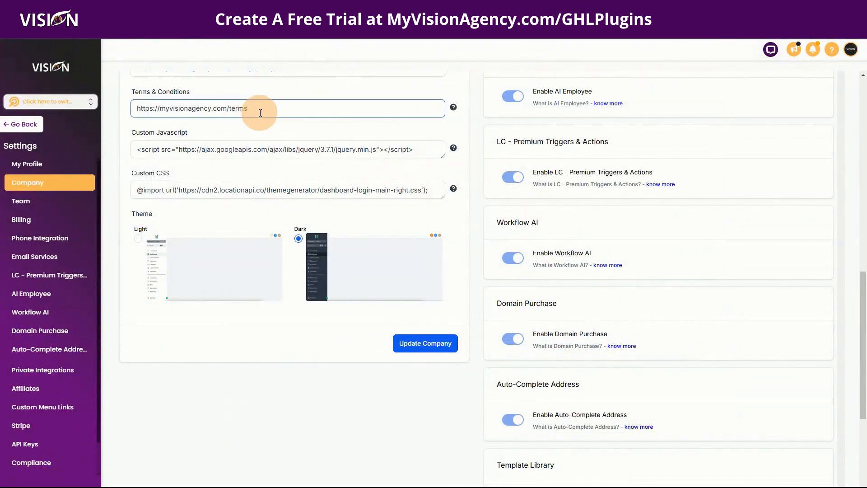
{"action": "left_click", "coordinate": [271, 125]}
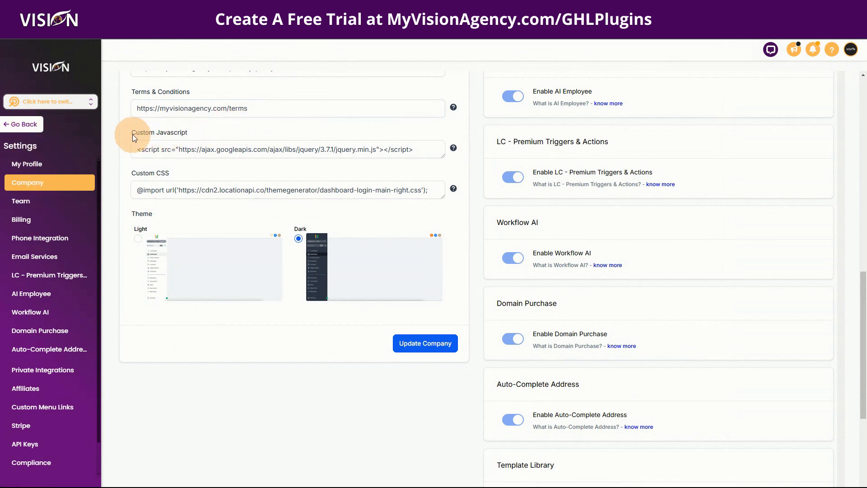
{"action": "left_click", "coordinate": [199, 144]}
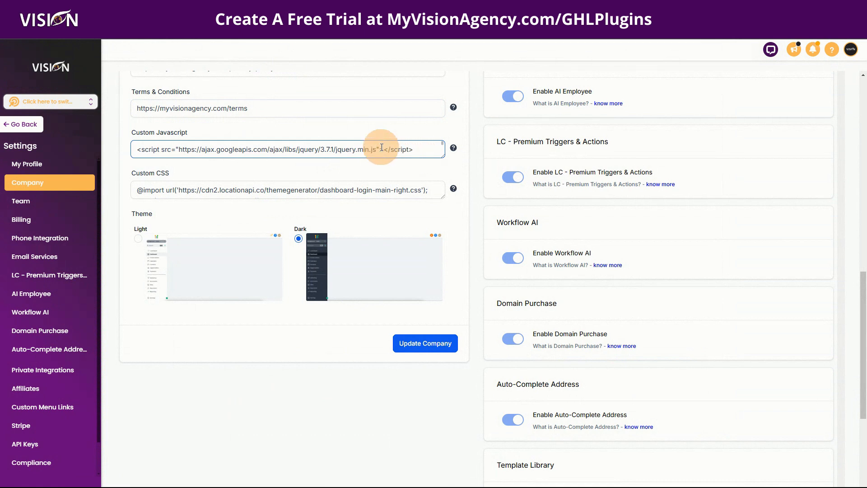
{"action": "left_click", "coordinate": [340, 137]}
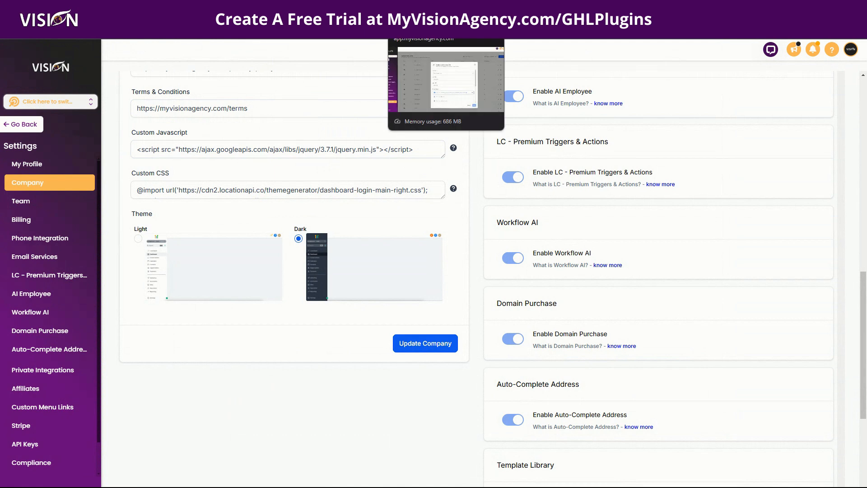
{"action": "left_click", "coordinate": [255, 8]}
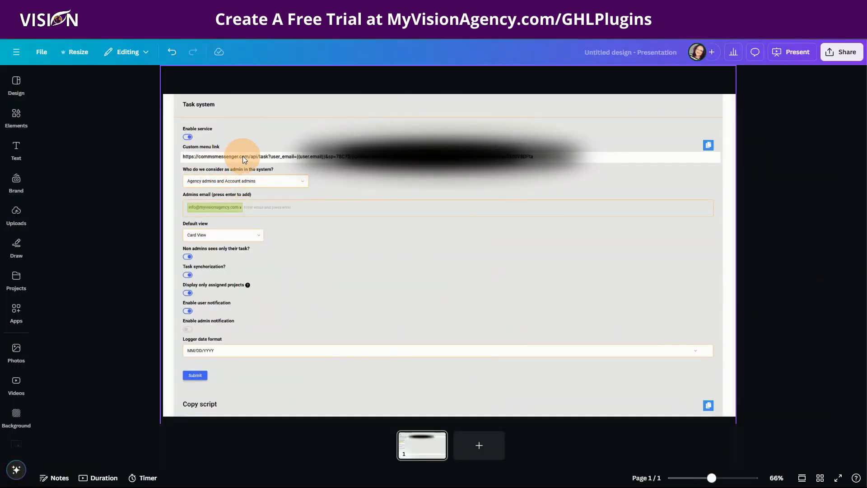
Switch to the agency's custom menu link form, search the link icons for "task" and choose the tasks icon
{"action": "left_click", "coordinate": [370, 8]}
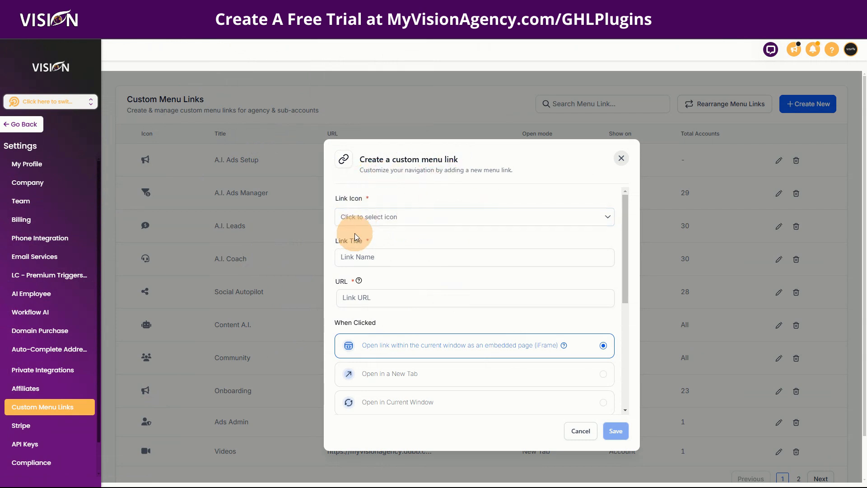
{"action": "left_click", "coordinate": [364, 219]}
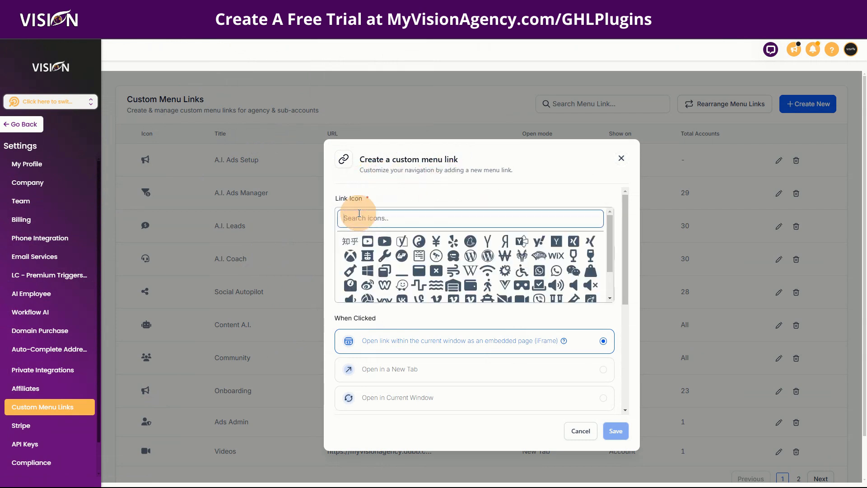
{"action": "type", "text": "T"}
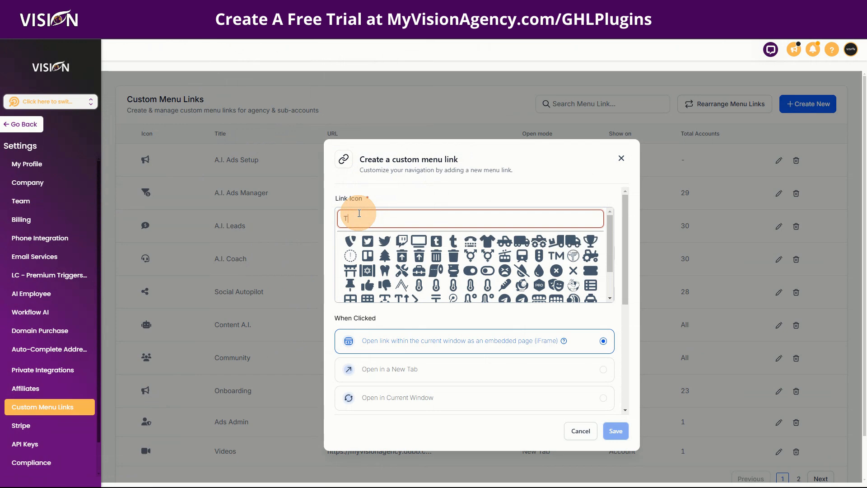
{"action": "key", "text": "BackSpace"}
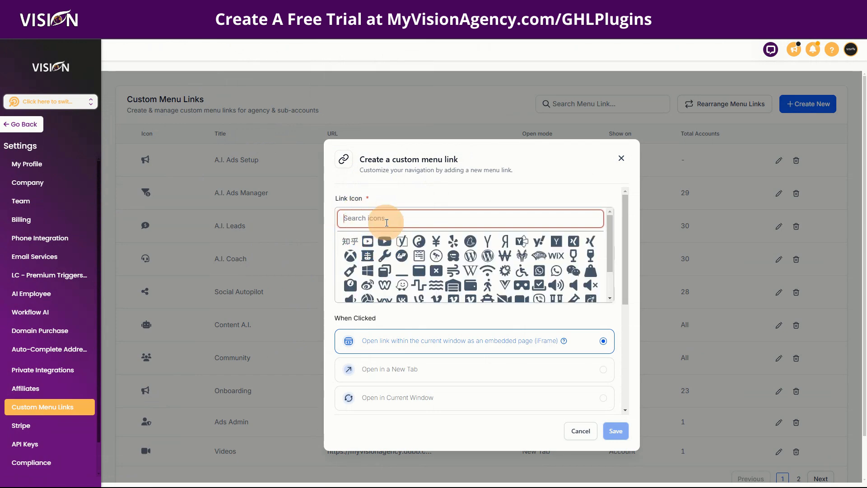
{"action": "type", "text": "task"}
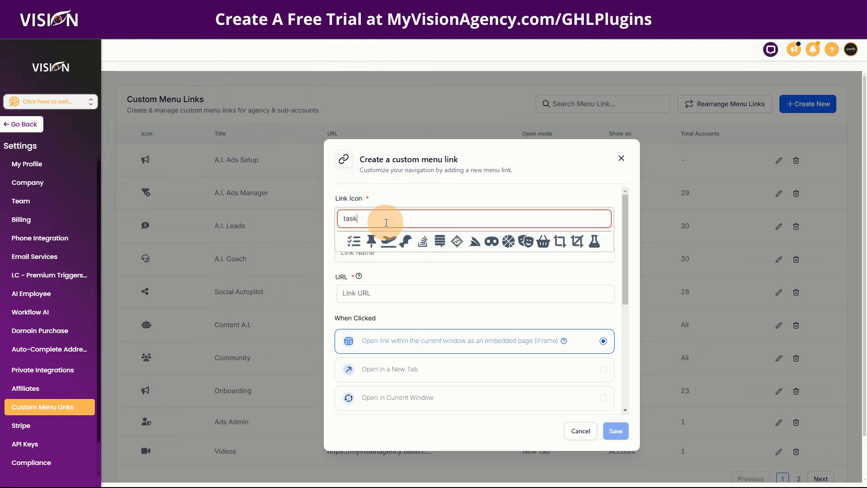
{"action": "left_click", "coordinate": [353, 241]}
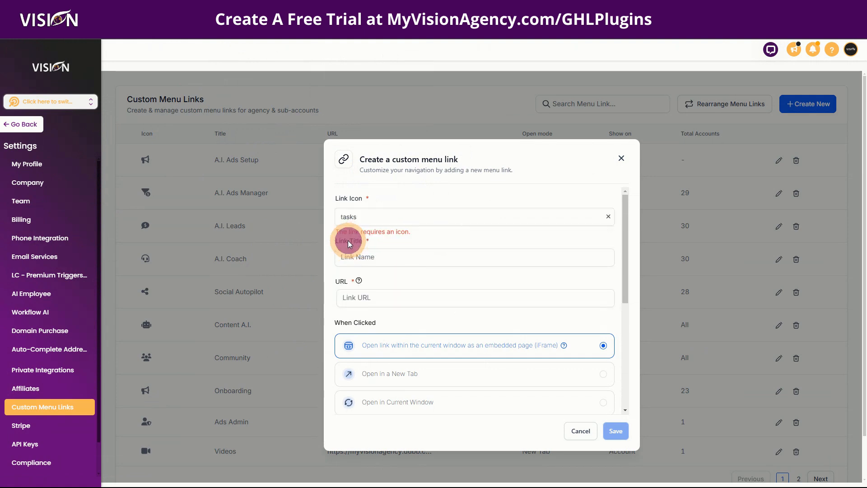
Title the custom menu link "Task Manager" and activate its URL field
{"action": "left_click", "coordinate": [383, 257]}
{"action": "type", "text": "Task Manager"}
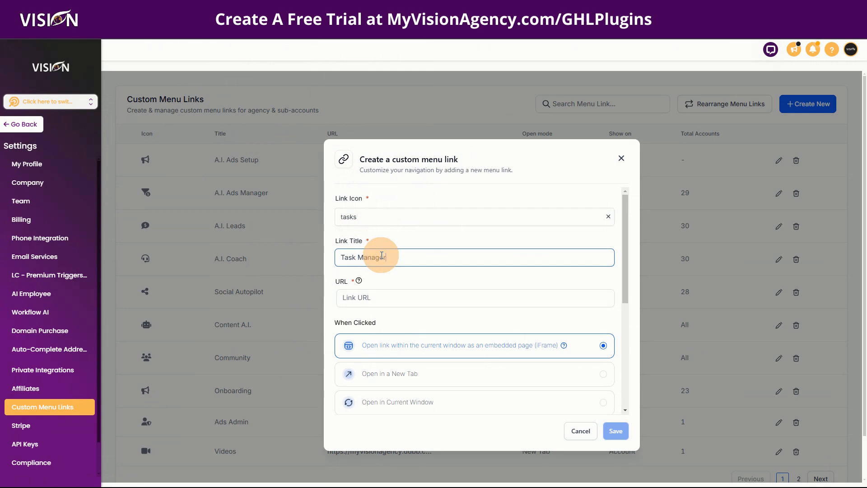
{"action": "left_click", "coordinate": [378, 292]}
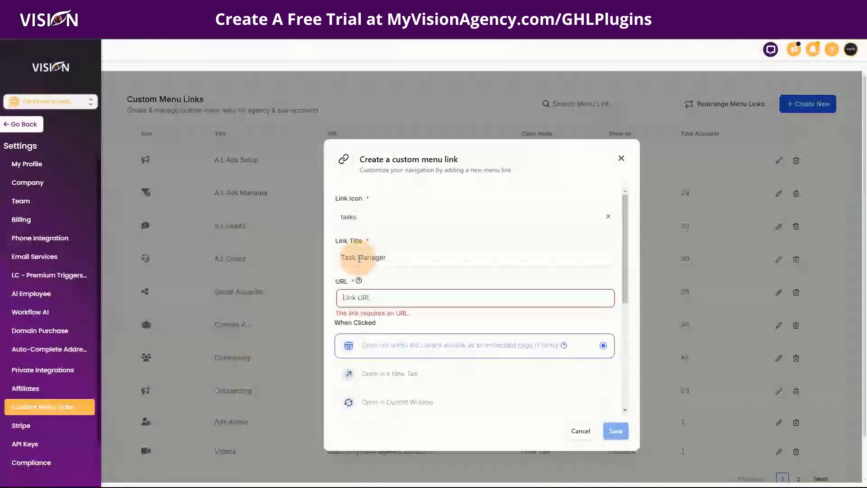
Exclude the menu link from the agency's sidebar so it shows only in the sub-account's sidebar
{"action": "scroll", "coordinate": [399, 348], "scroll_direction": "down", "scroll_amount": 3}
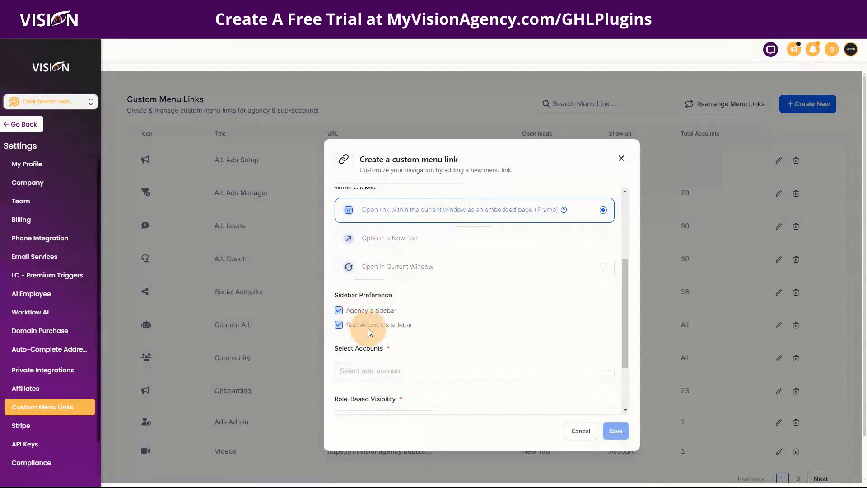
{"action": "scroll", "coordinate": [361, 325], "scroll_direction": "down", "scroll_amount": 2}
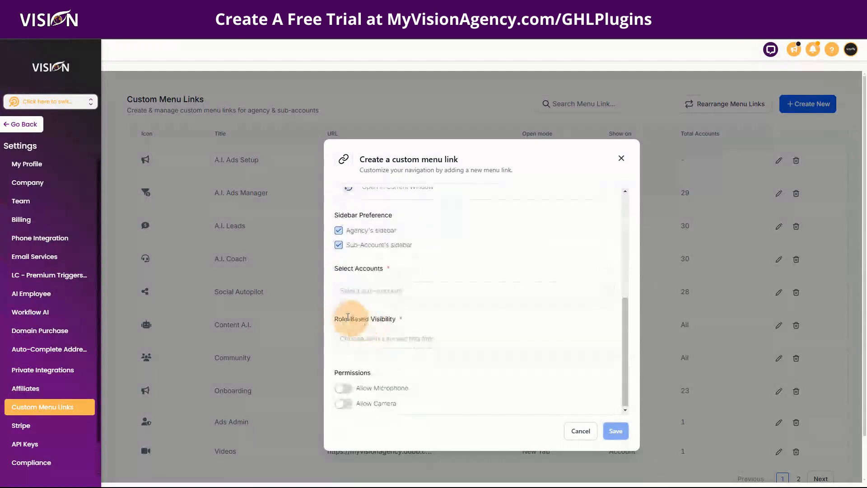
{"action": "left_click", "coordinate": [339, 231]}
{"action": "left_click", "coordinate": [340, 233]}
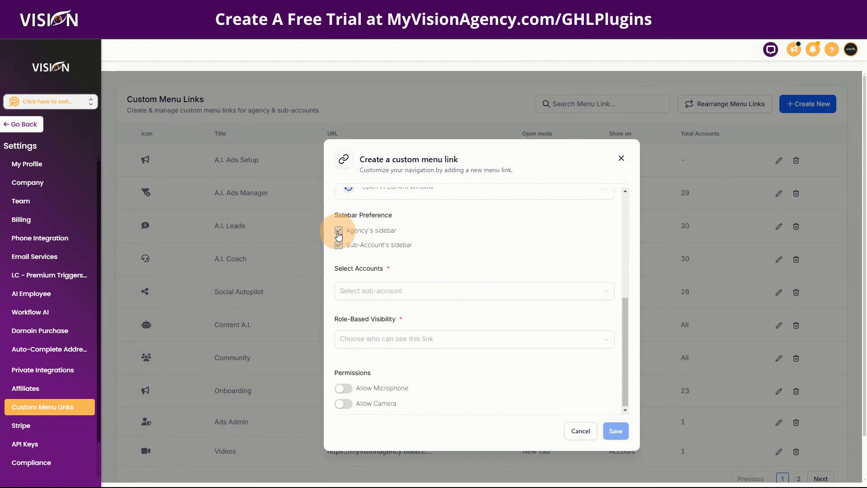
{"action": "left_click", "coordinate": [338, 232]}
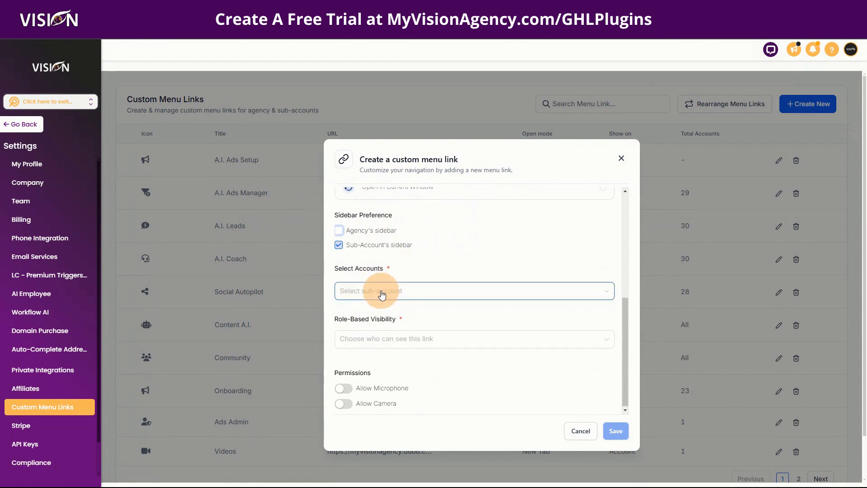
Make the menu link visible to all roles and allow both microphone and camera access
{"action": "left_click", "coordinate": [360, 345]}
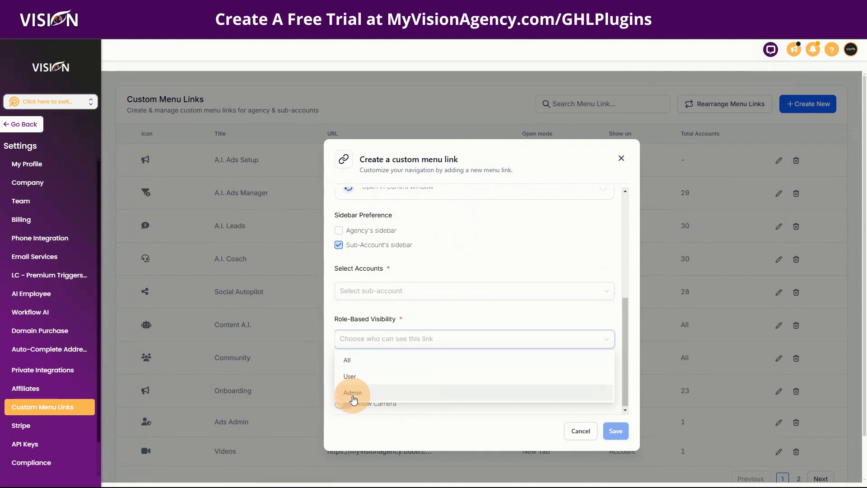
{"action": "left_click", "coordinate": [348, 358]}
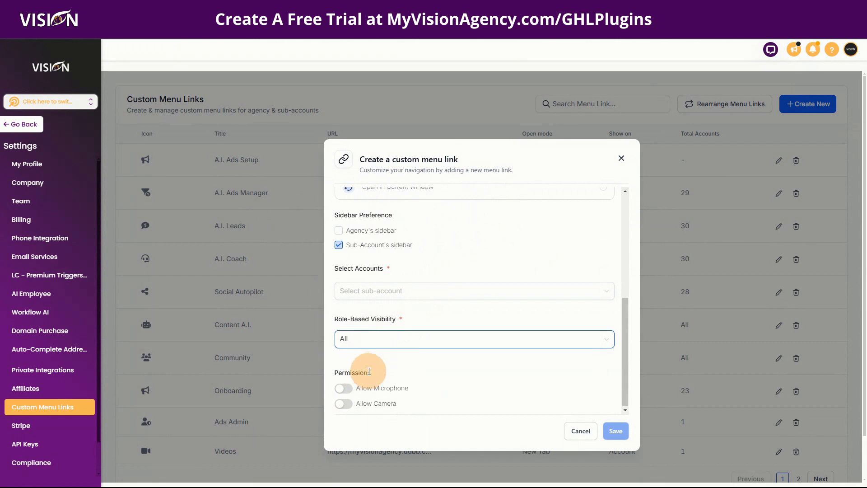
{"action": "left_click", "coordinate": [350, 393]}
{"action": "left_click", "coordinate": [347, 404]}
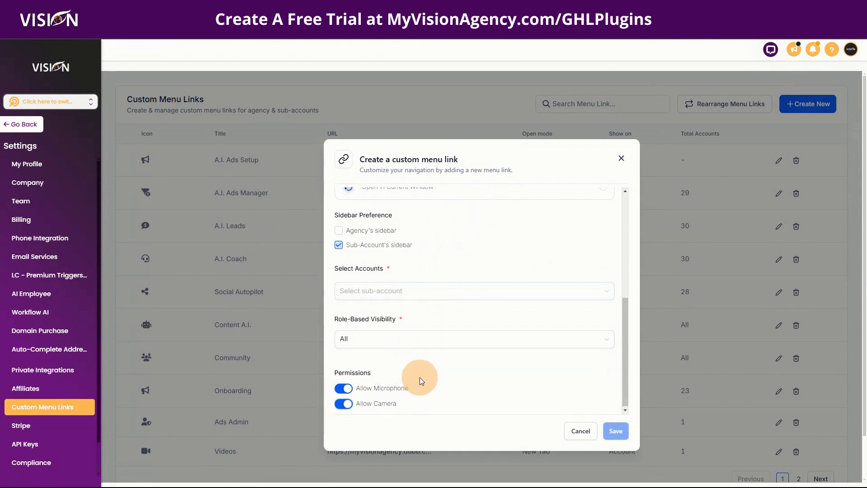
Review the remaining menu link options and return to the URL field
{"action": "scroll", "coordinate": [409, 390], "scroll_direction": "down", "scroll_amount": 1}
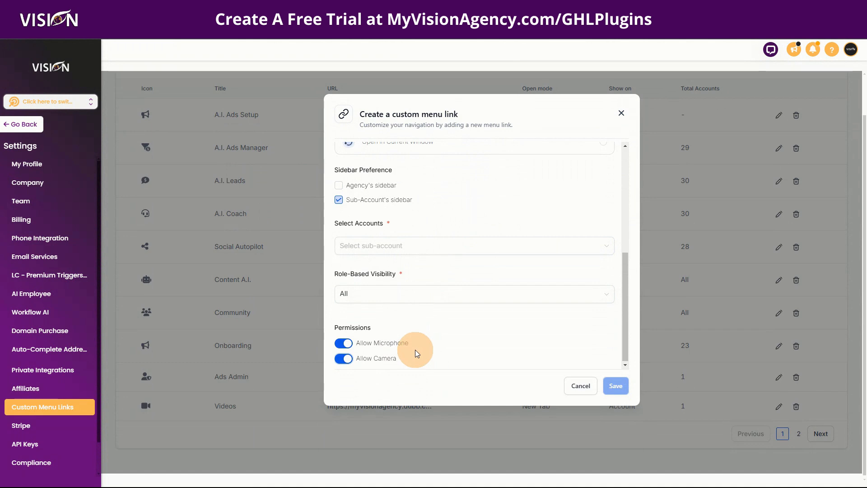
{"action": "scroll", "coordinate": [411, 351], "scroll_direction": "up", "scroll_amount": 4}
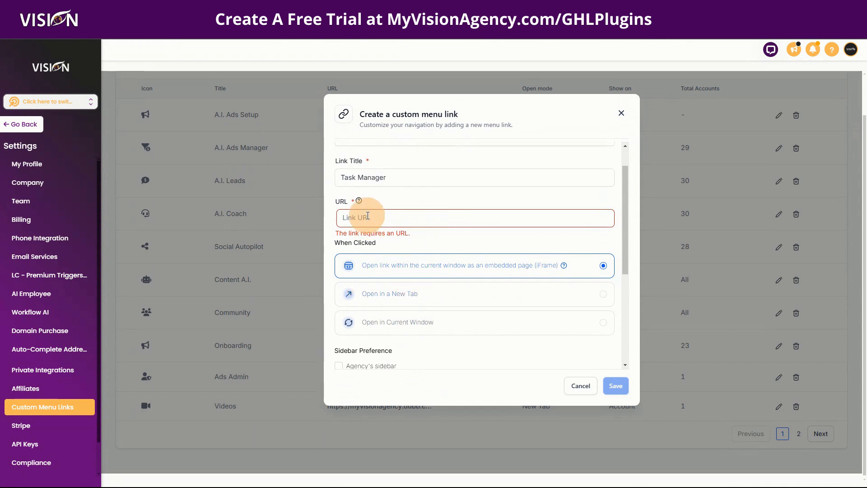
{"action": "left_click", "coordinate": [353, 218]}
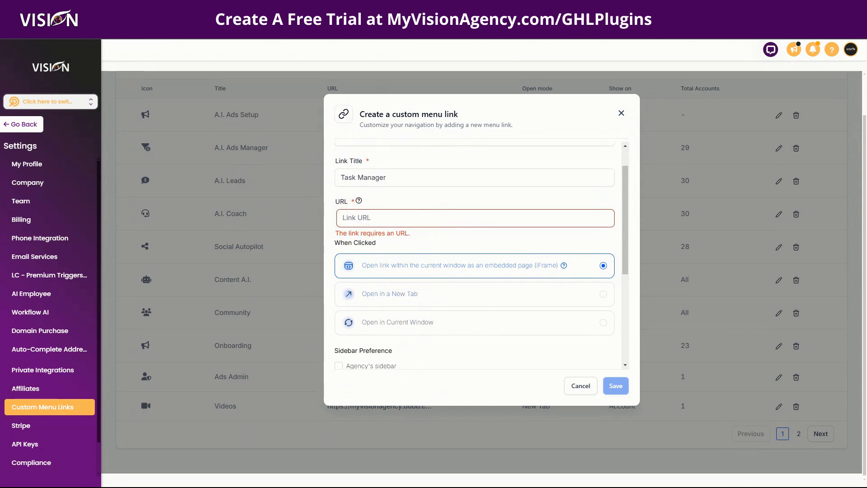
Switch to the sub-account's Task Manager and view the Daily Tasks project there
{"action": "left_click", "coordinate": [465, 8]}
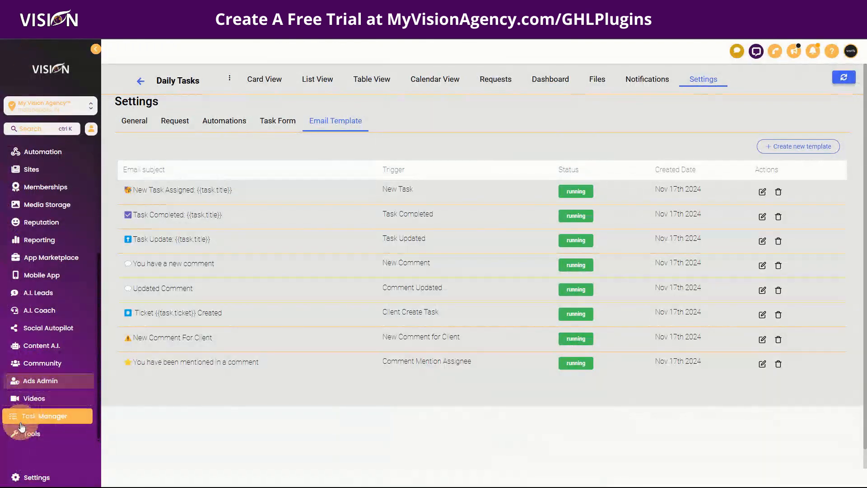
{"action": "left_click", "coordinate": [25, 419]}
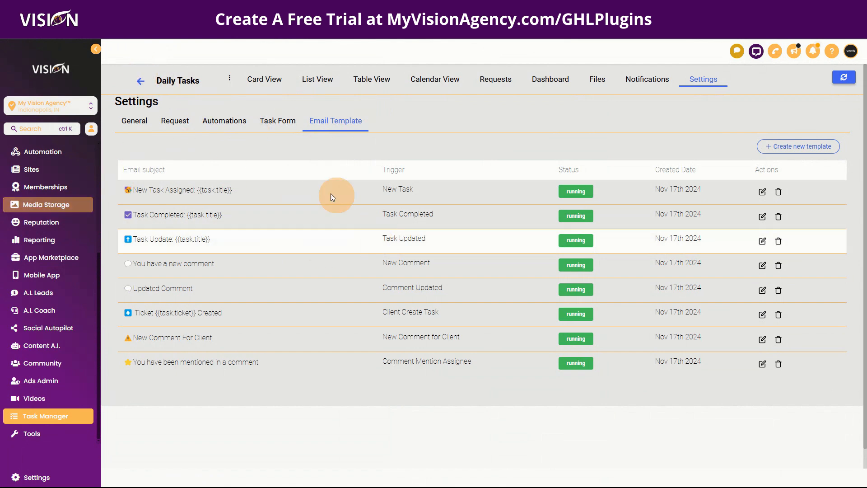
{"action": "left_click", "coordinate": [138, 83]}
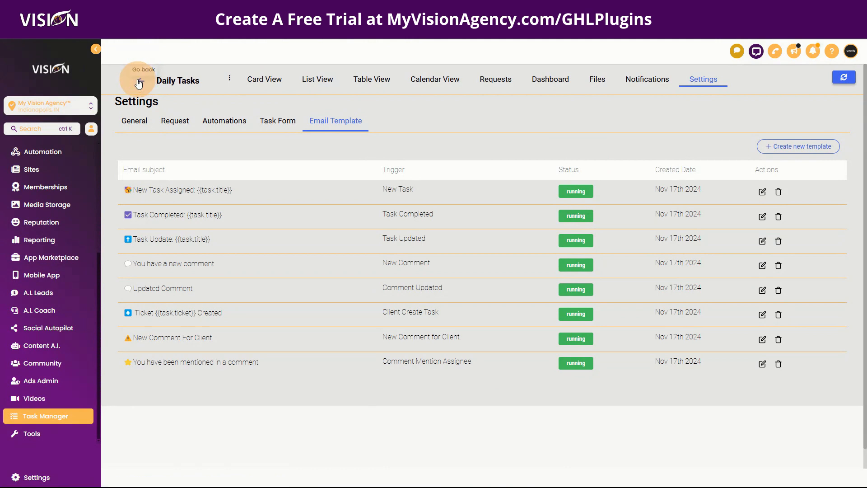
{"action": "left_click", "coordinate": [141, 82]}
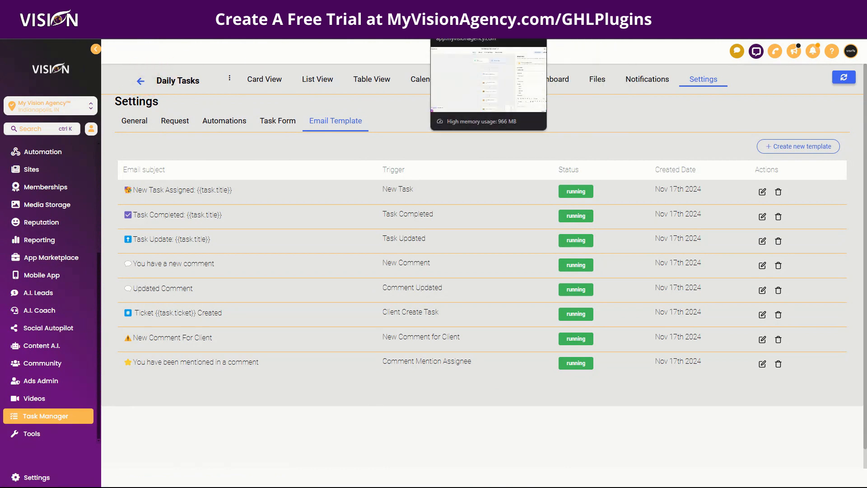
Switch to the "Task Manager: Mon-Thurs" workflow, review its task actions and cancel the unsaved Create Task action
{"action": "left_click", "coordinate": [456, 8]}
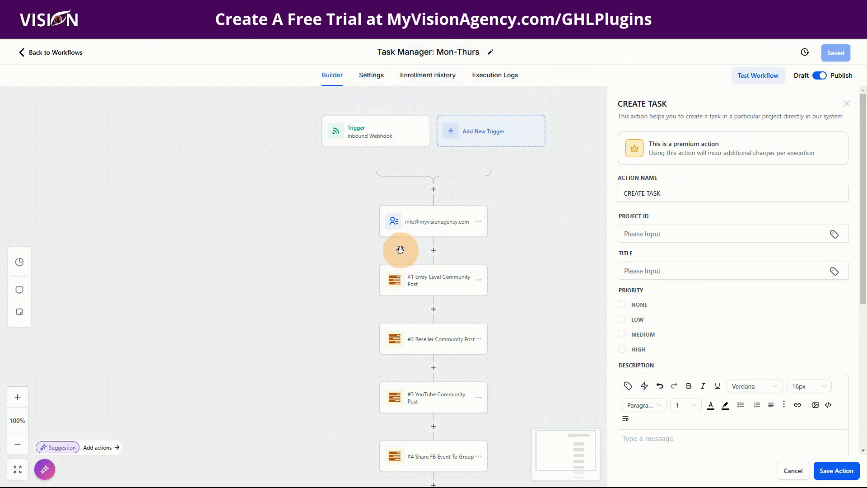
{"action": "scroll", "coordinate": [489, 382], "scroll_direction": "down", "scroll_amount": 3}
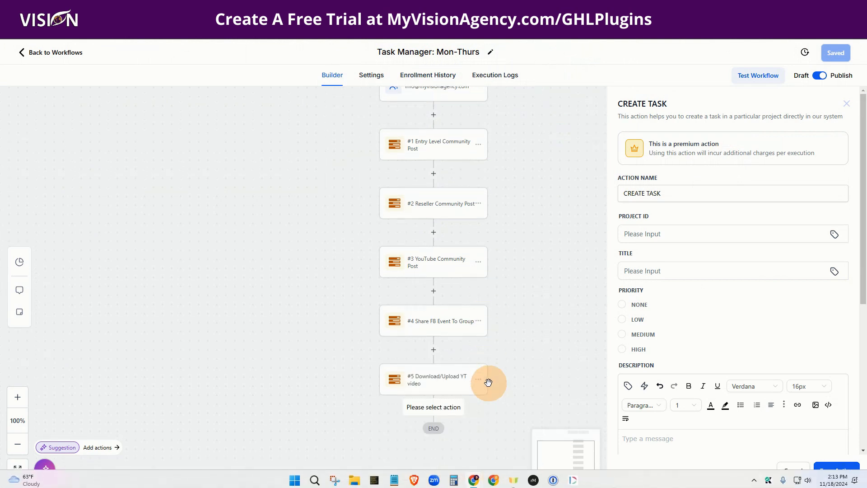
{"action": "scroll", "coordinate": [488, 383], "scroll_direction": "down", "scroll_amount": 2}
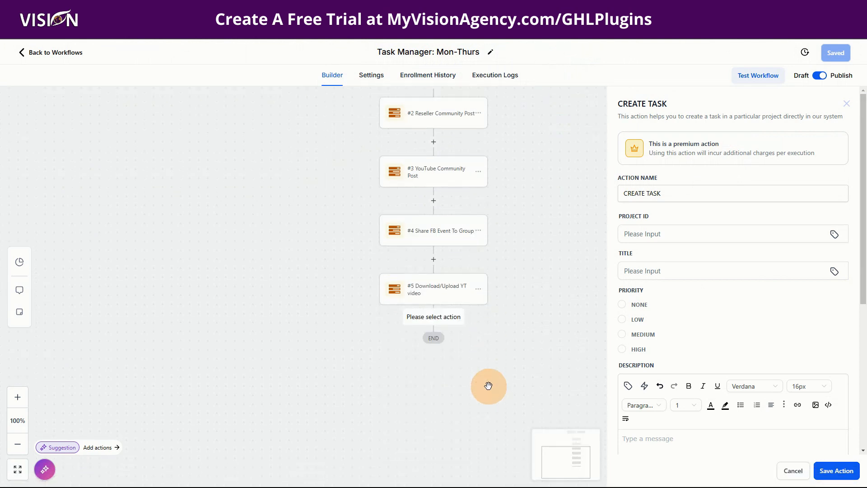
{"action": "left_click", "coordinate": [797, 468]}
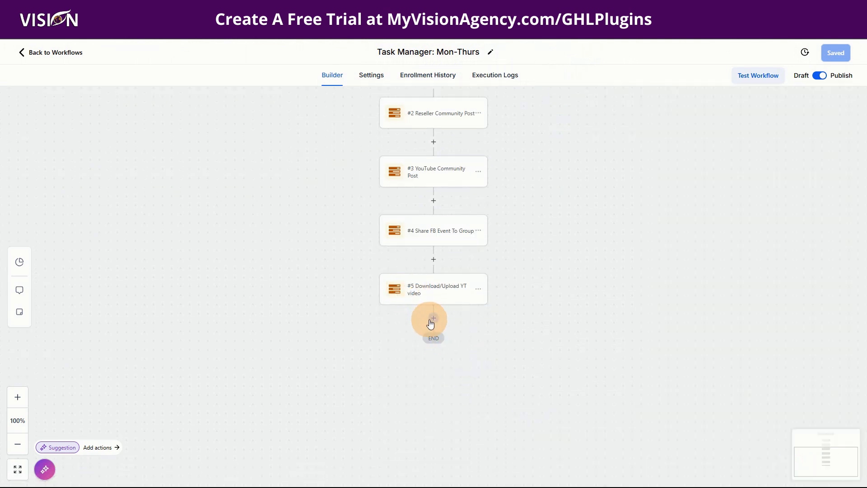
Add a Create Task action after "#5 Download/Upload YT video" and activate its Project ID field
{"action": "left_click", "coordinate": [432, 319]}
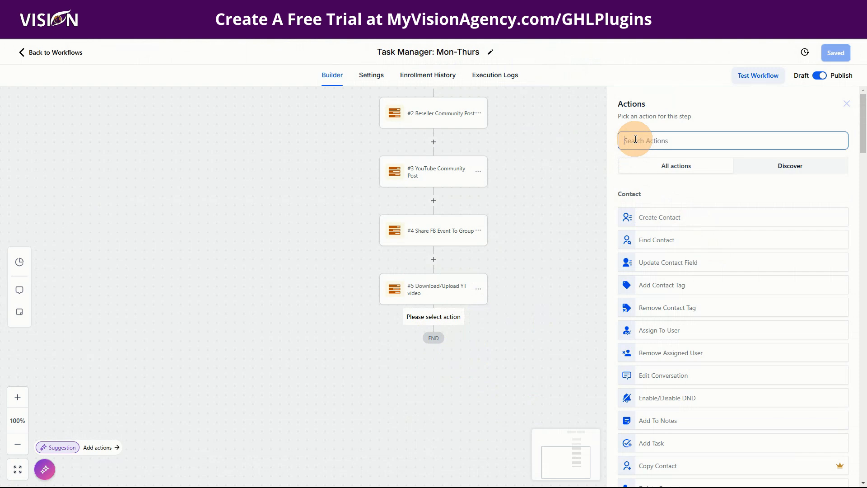
{"action": "type", "text": "task"}
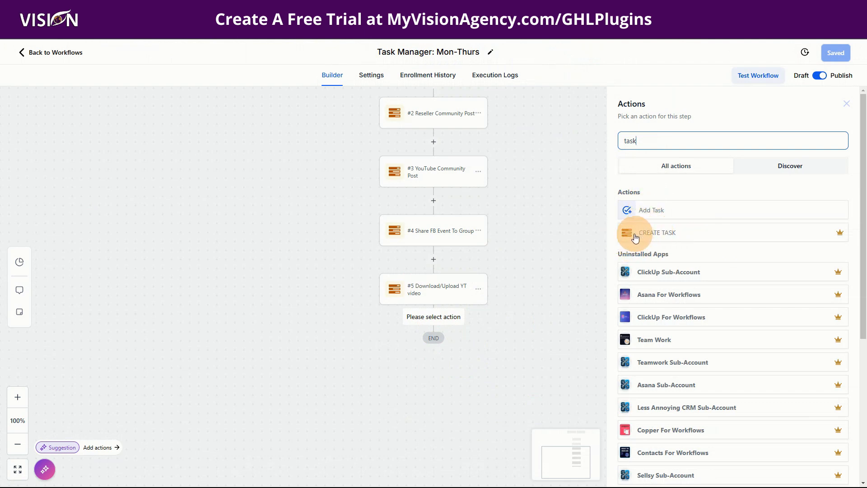
{"action": "left_click", "coordinate": [659, 238]}
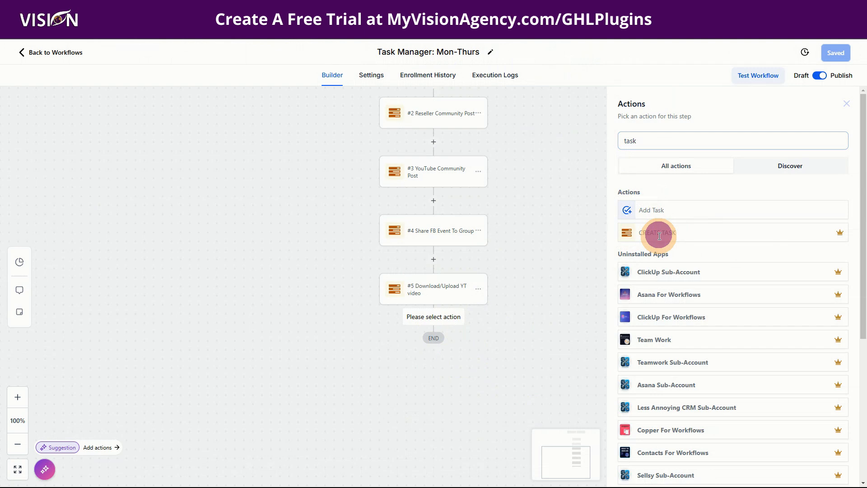
{"action": "left_click", "coordinate": [648, 233]}
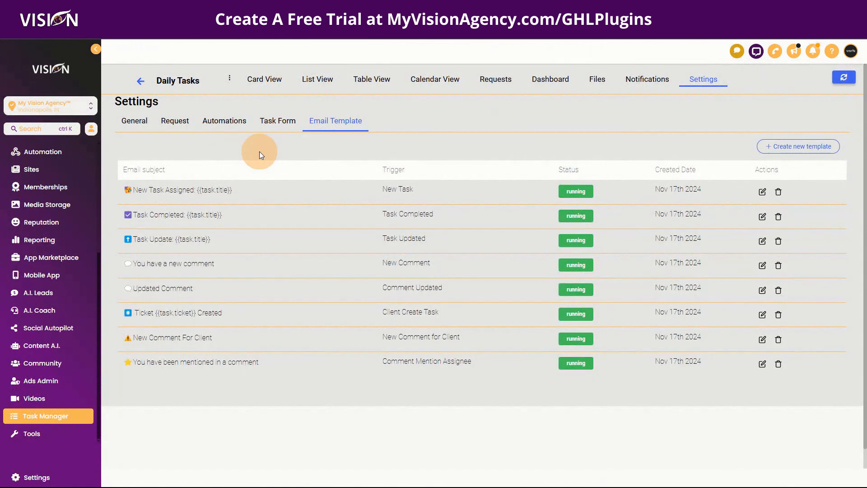
Check the Daily Tasks project in the Task Manager and return to the workflow's Create Task action
{"action": "left_click", "coordinate": [140, 82]}
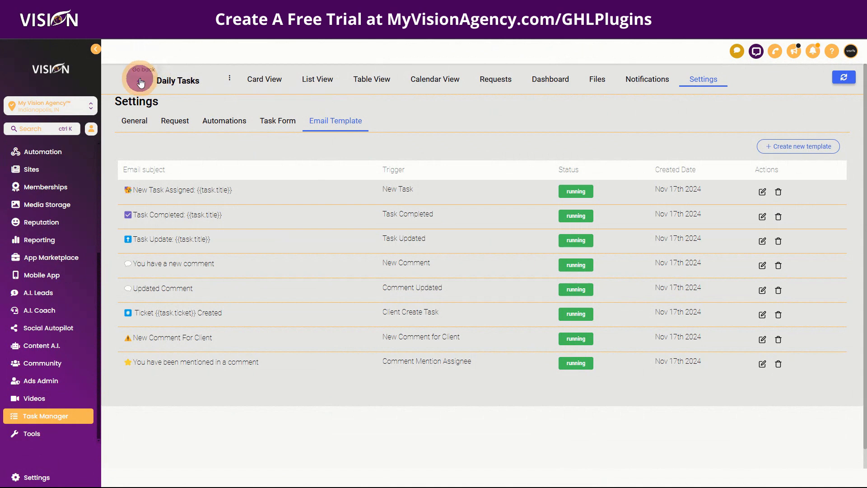
{"action": "left_click", "coordinate": [160, 80]}
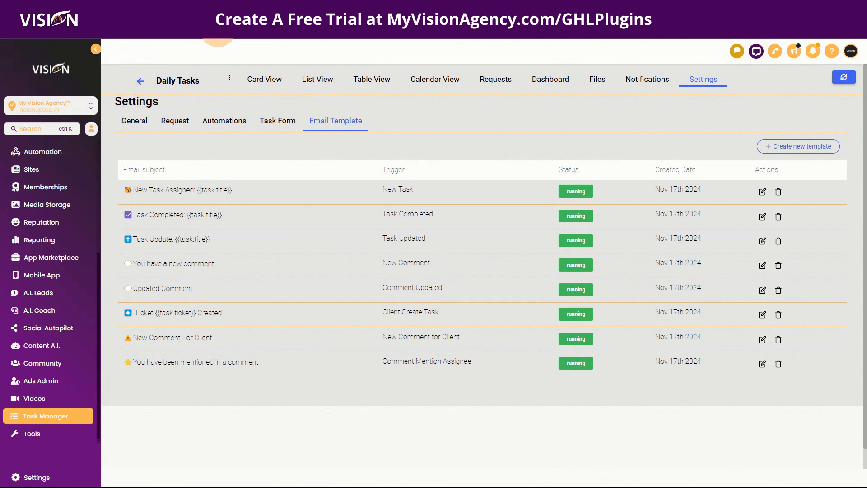
{"action": "left_click", "coordinate": [144, 82]}
{"action": "left_click", "coordinate": [163, 79]}
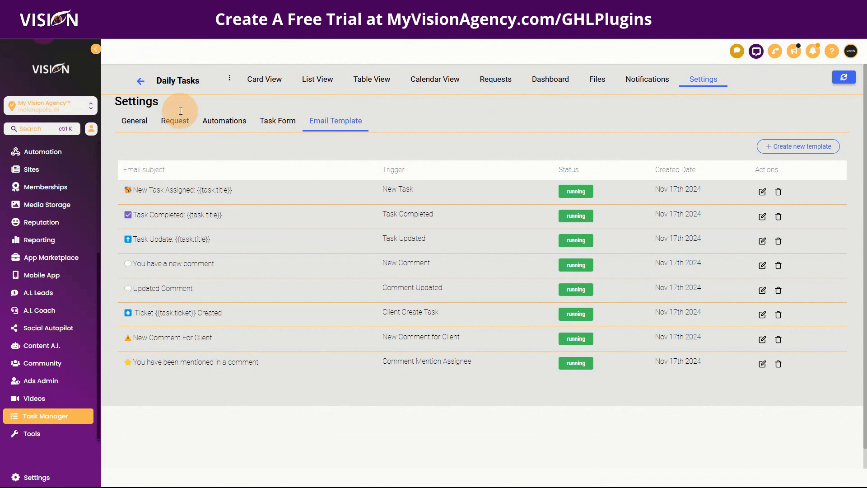
{"action": "left_click", "coordinate": [222, 118]}
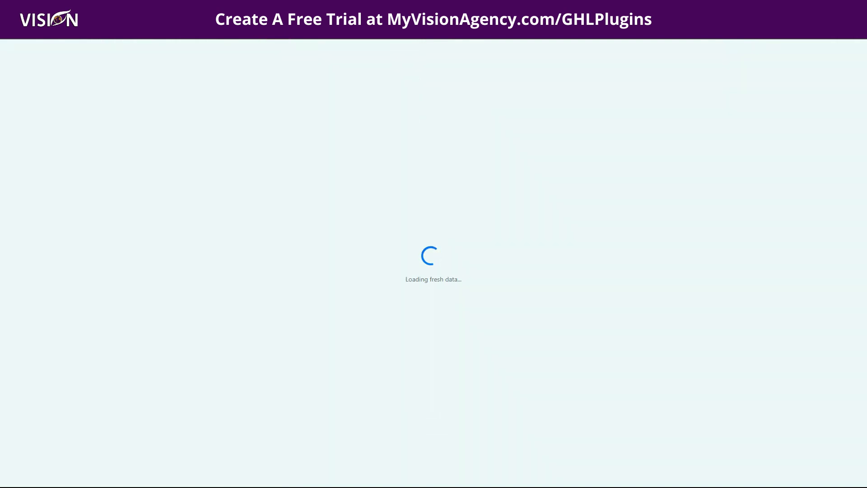
{"action": "left_click", "coordinate": [264, 9]}
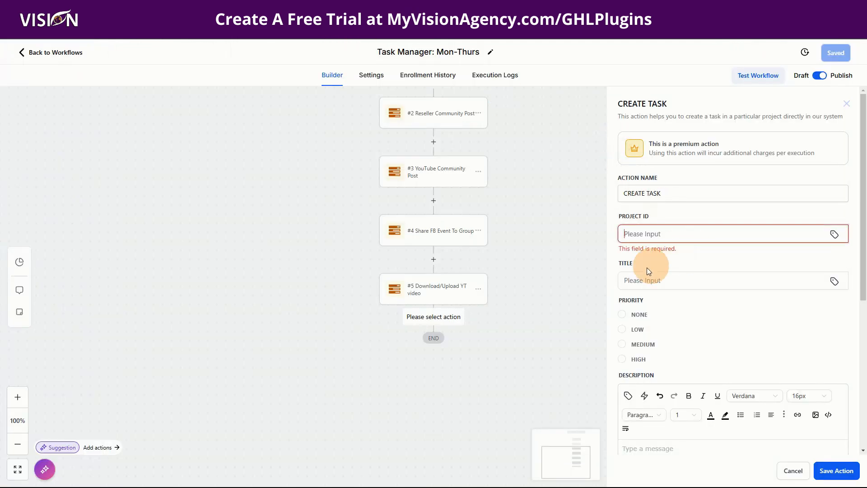
Fill in the new task with the title "test", LOW priority and the description "This is a test task"
{"action": "left_click", "coordinate": [671, 280]}
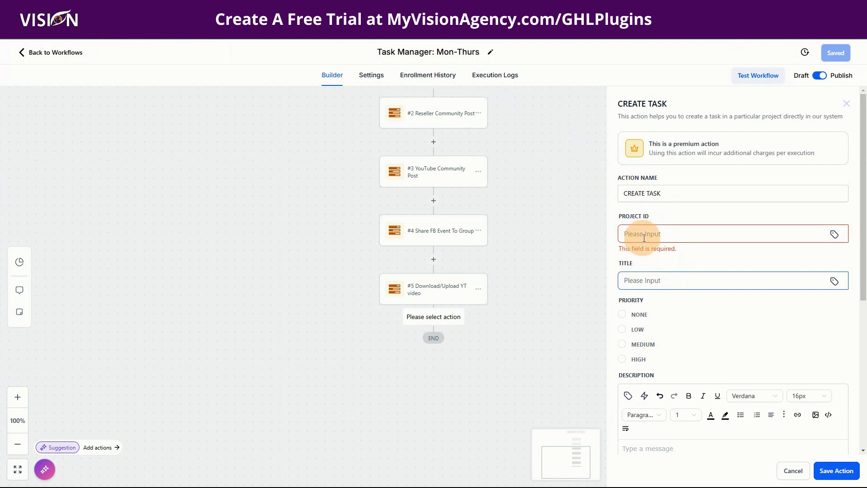
{"action": "left_click", "coordinate": [653, 281]}
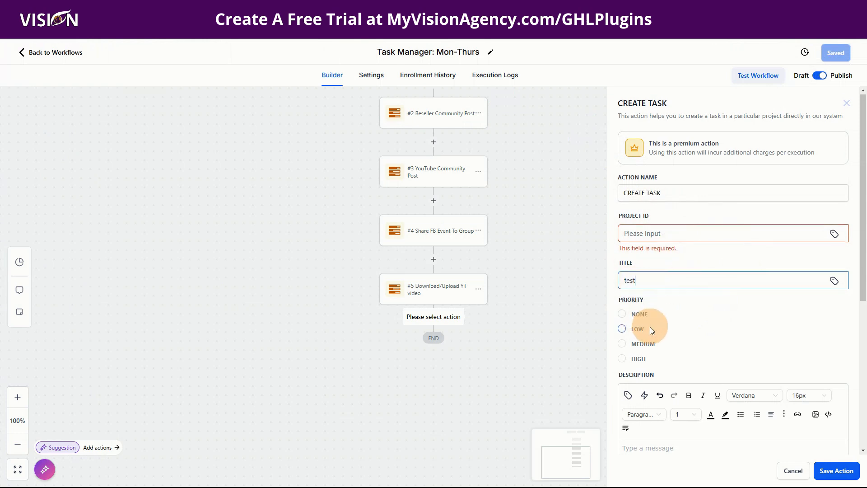
{"action": "scroll", "coordinate": [649, 327], "scroll_direction": "down", "scroll_amount": 2}
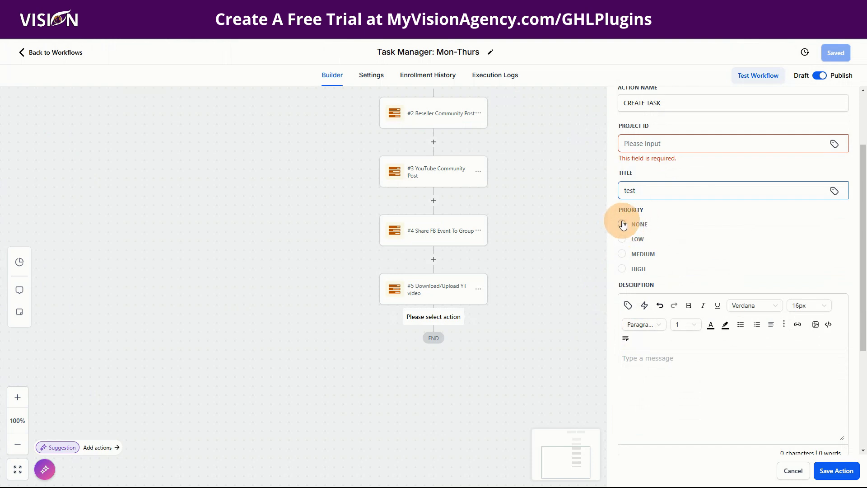
{"action": "left_click", "coordinate": [621, 238]}
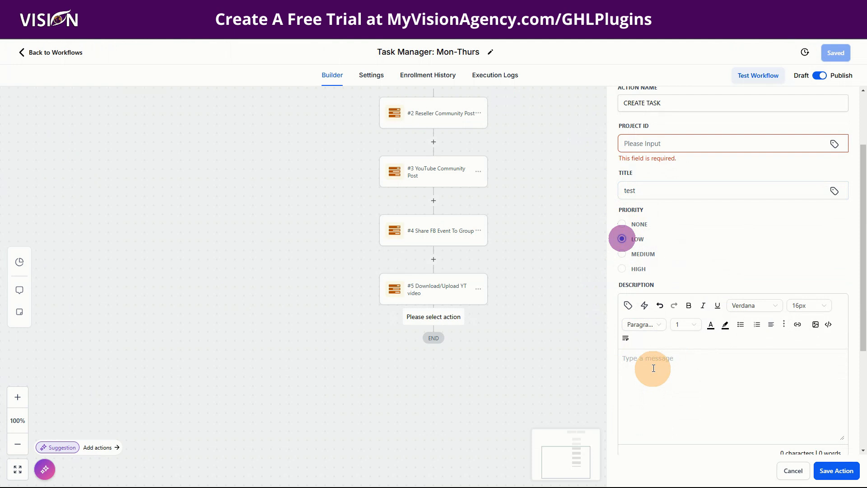
{"action": "scroll", "coordinate": [652, 360], "scroll_direction": "down", "scroll_amount": 3}
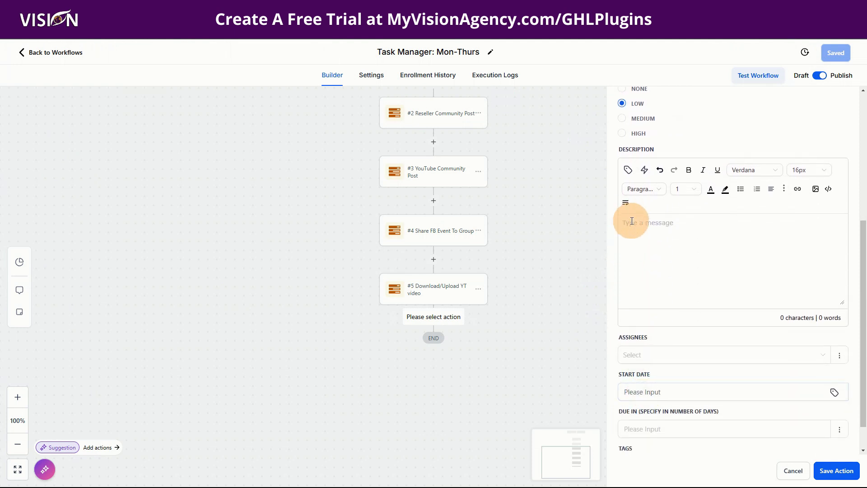
{"action": "left_click", "coordinate": [631, 221]}
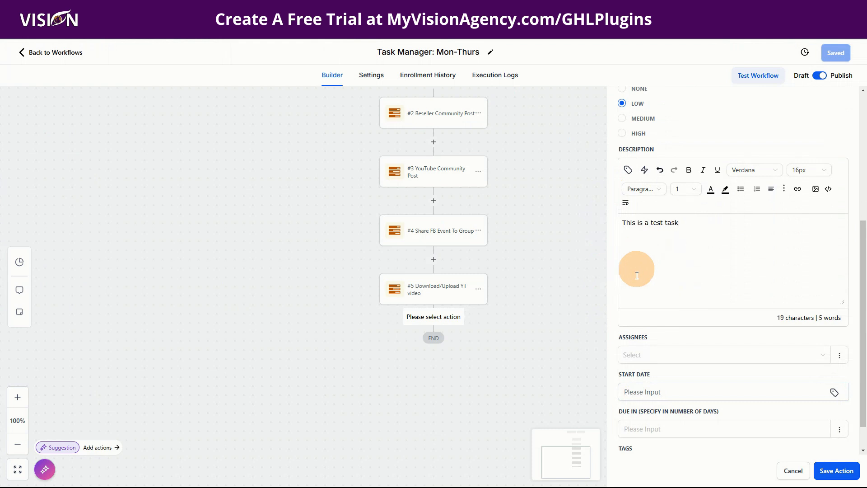
Assign the task to the second team member in the Assignees list
{"action": "left_click", "coordinate": [641, 350]}
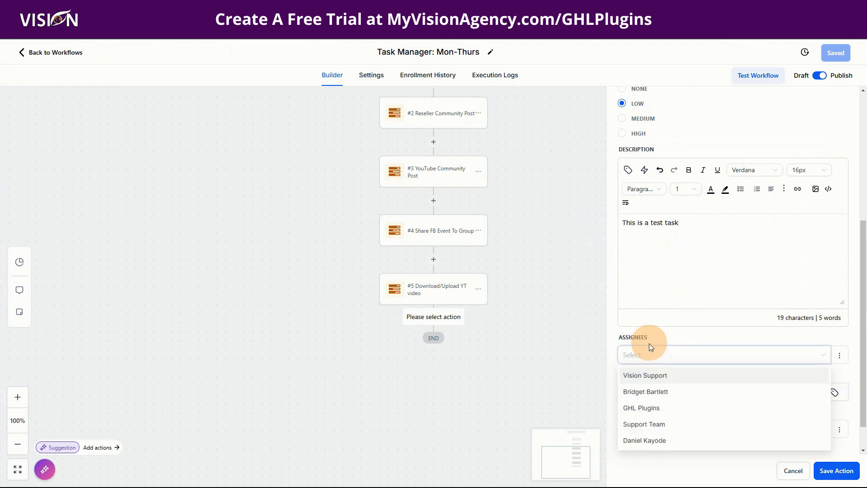
{"action": "left_click", "coordinate": [643, 337]}
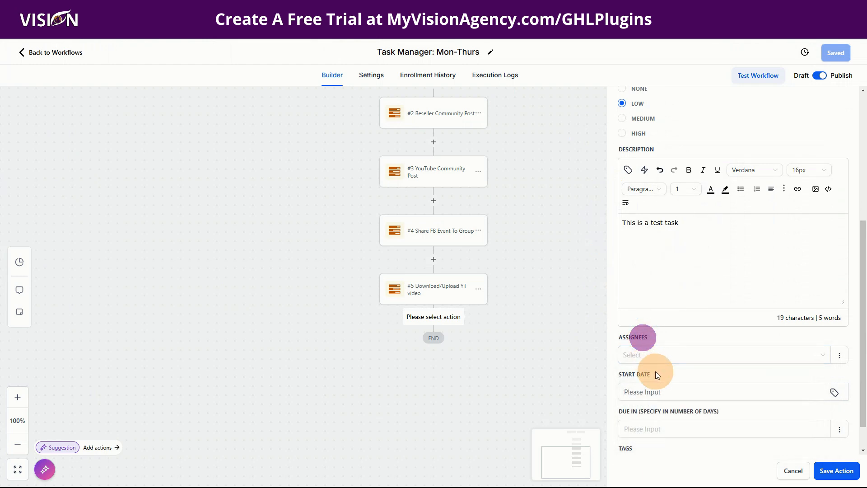
{"action": "left_click", "coordinate": [631, 359]}
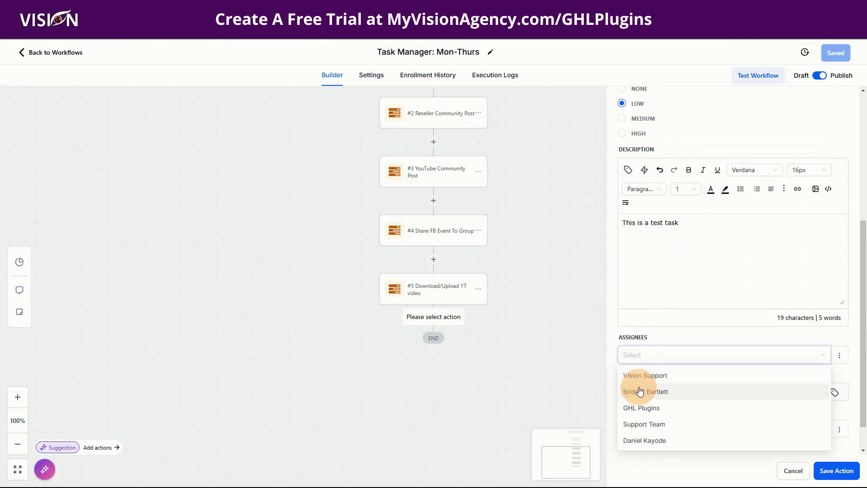
{"action": "left_click", "coordinate": [638, 391]}
{"action": "left_click", "coordinate": [664, 336]}
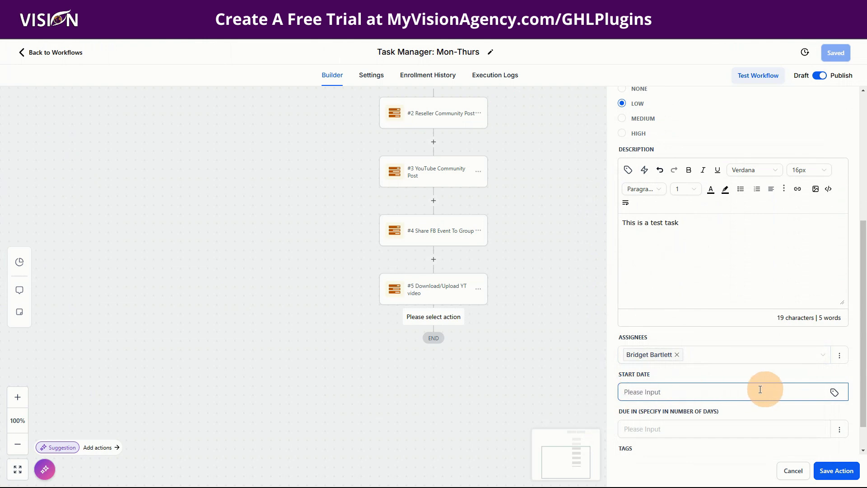
Set the task's start date to the "Right now" Date custom value, {{right_now.date}}
{"action": "left_click", "coordinate": [834, 393]}
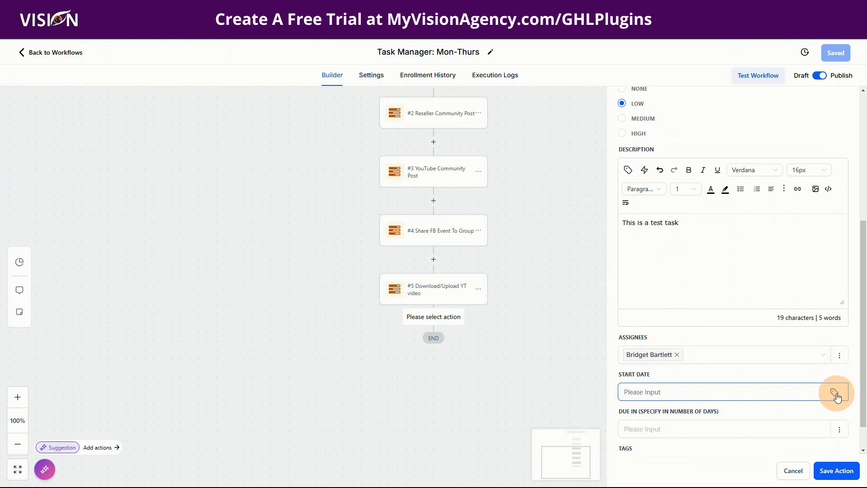
{"action": "left_click", "coordinate": [835, 393]}
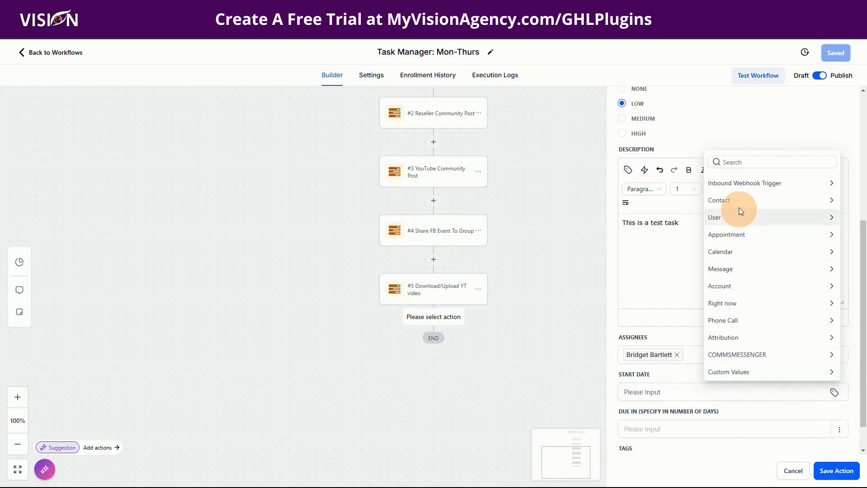
{"action": "left_click", "coordinate": [731, 305]}
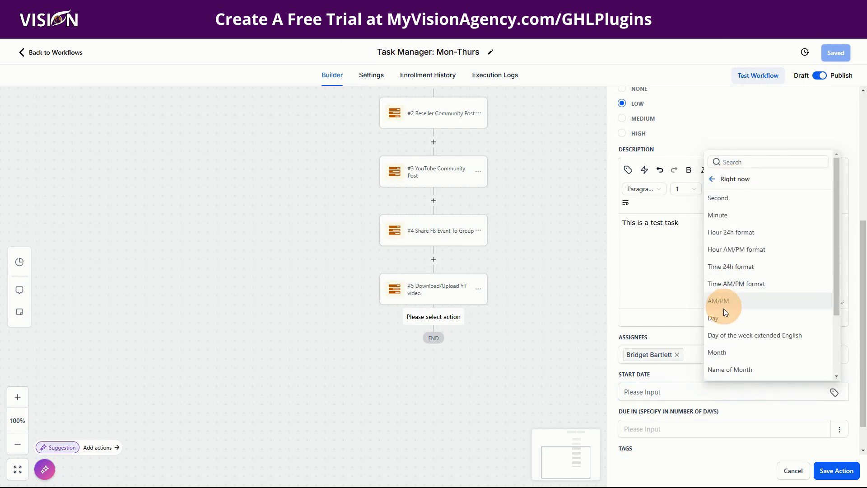
{"action": "scroll", "coordinate": [700, 343], "scroll_direction": "down", "scroll_amount": 1}
{"action": "scroll", "coordinate": [725, 317], "scroll_direction": "down", "scroll_amount": 2}
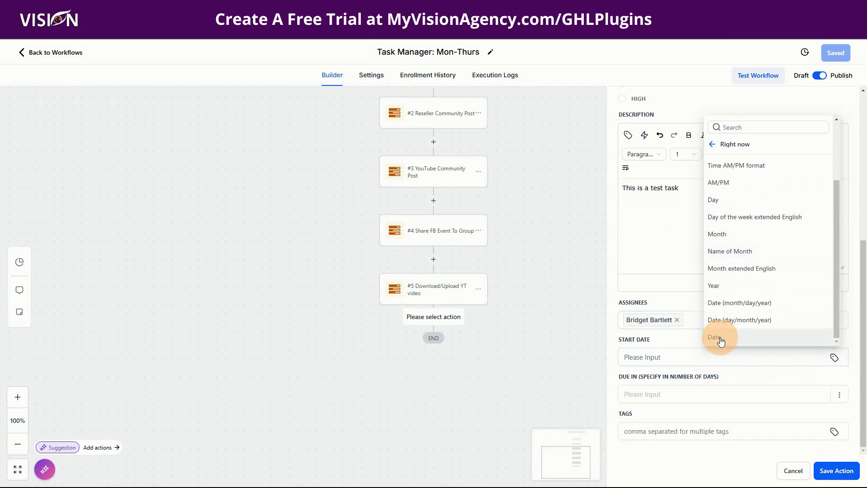
{"action": "left_click", "coordinate": [718, 342]}
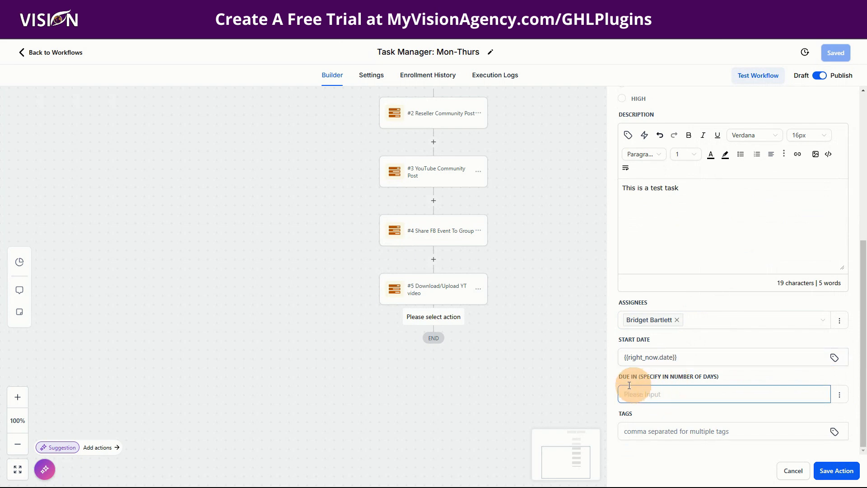
Enter 0 as the task's Due In value, and try the field's Dynamic mode before returning it to Standard
{"action": "left_click", "coordinate": [646, 393]}
{"action": "left_click", "coordinate": [644, 393]}
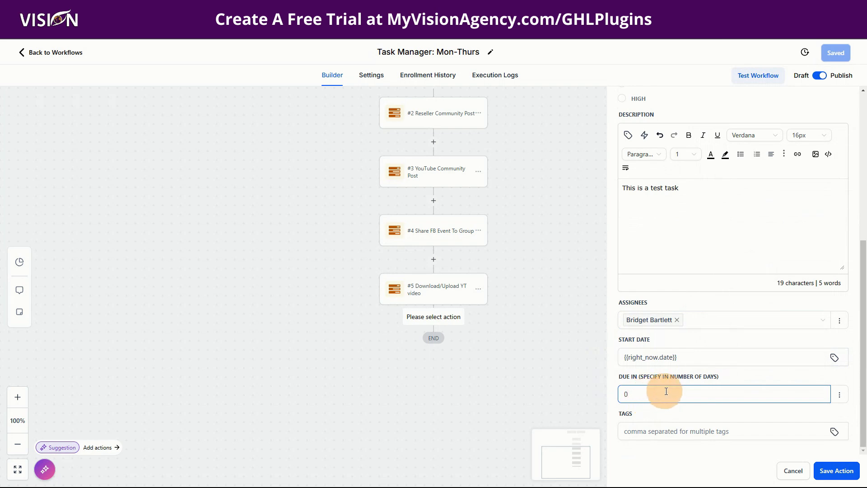
{"action": "left_click", "coordinate": [839, 394]}
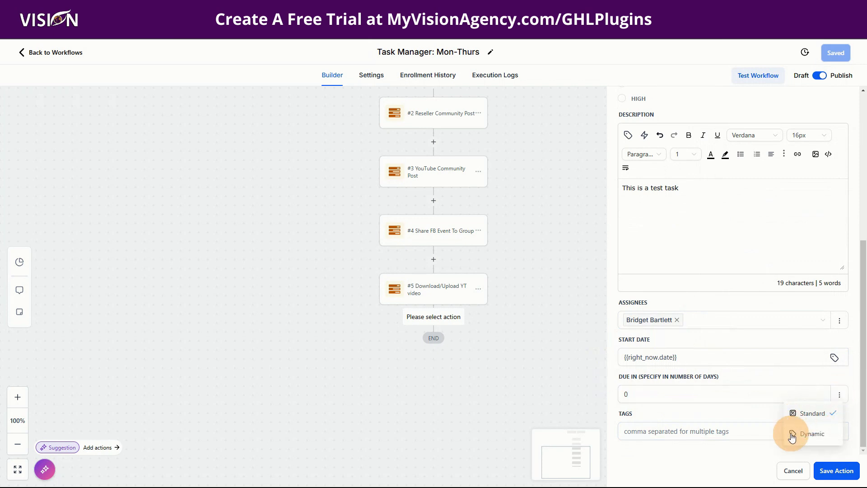
{"action": "left_click", "coordinate": [789, 433]}
{"action": "left_click", "coordinate": [659, 395]}
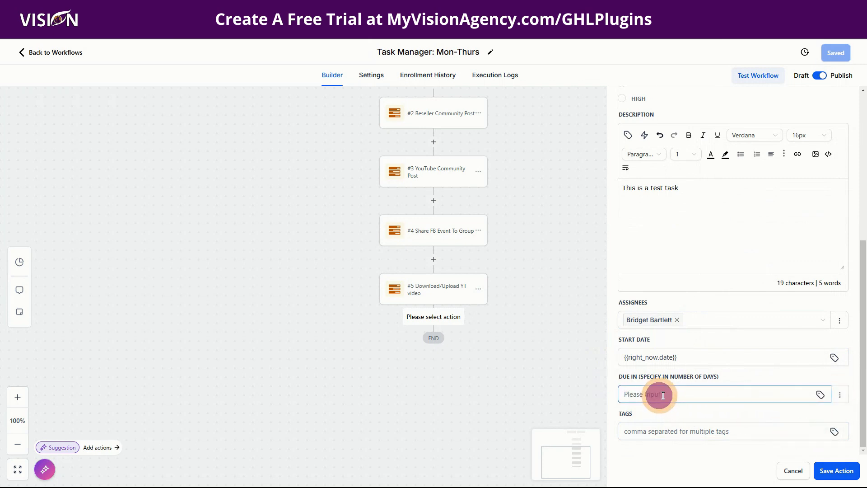
{"action": "left_click", "coordinate": [839, 396]}
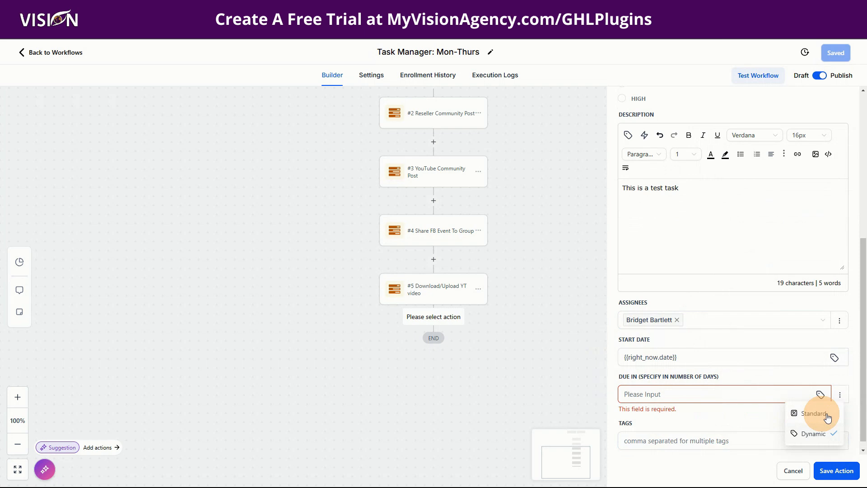
{"action": "left_click", "coordinate": [815, 413]}
Set the task's Due In value to 0 days and look through the custom values available for Tags
{"action": "left_click", "coordinate": [673, 396]}
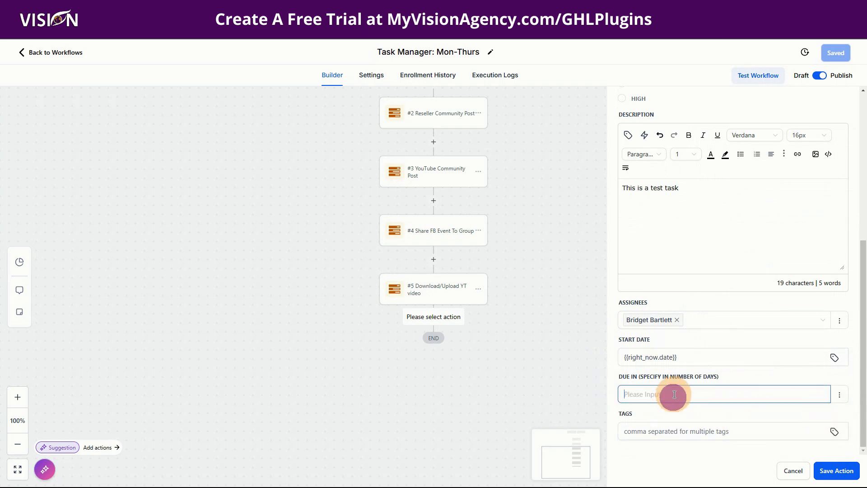
{"action": "type", "text": "0"}
{"action": "left_click", "coordinate": [624, 427]}
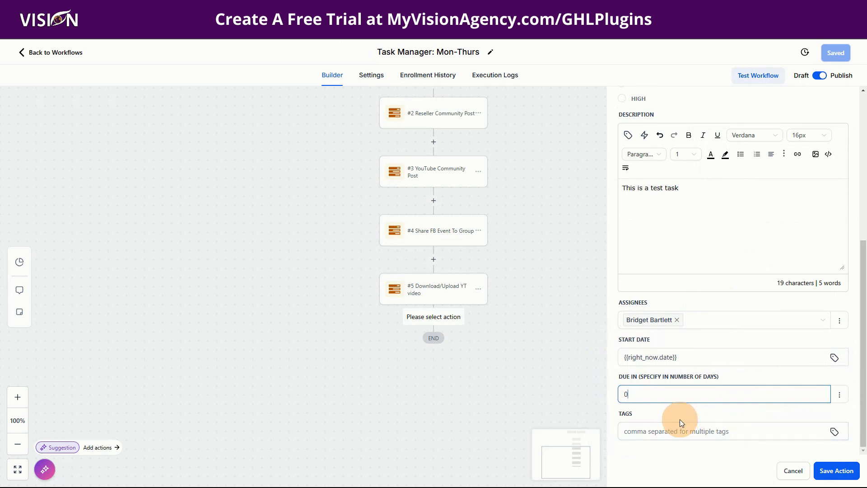
{"action": "left_click", "coordinate": [836, 432]}
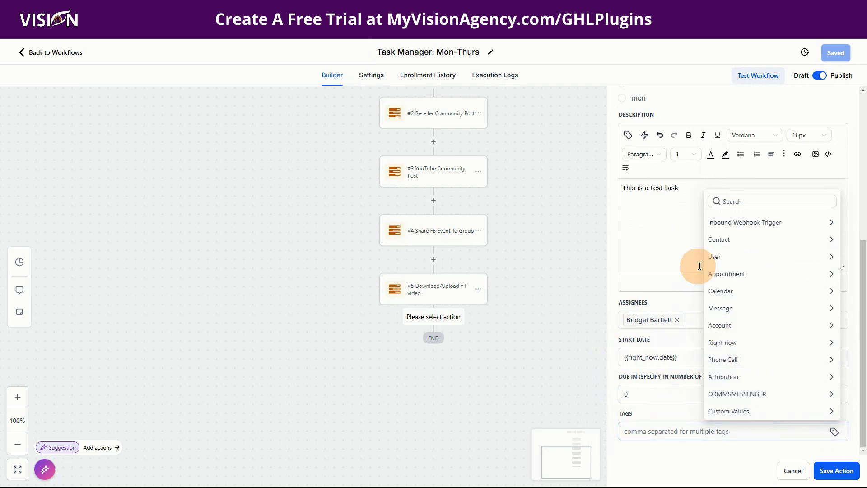
{"action": "left_click", "coordinate": [675, 410]}
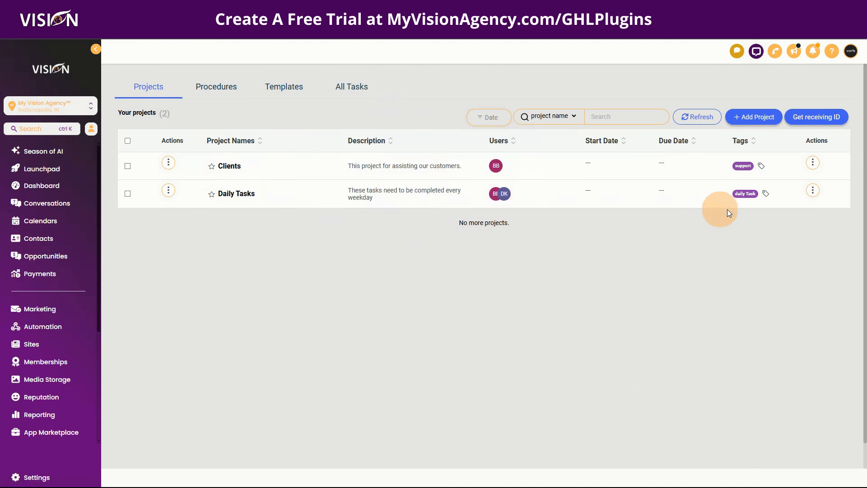
Check the Daily Tasks project's actions in the Task Manager and return to the Create Task action's Project ID field
{"action": "left_click", "coordinate": [813, 190]}
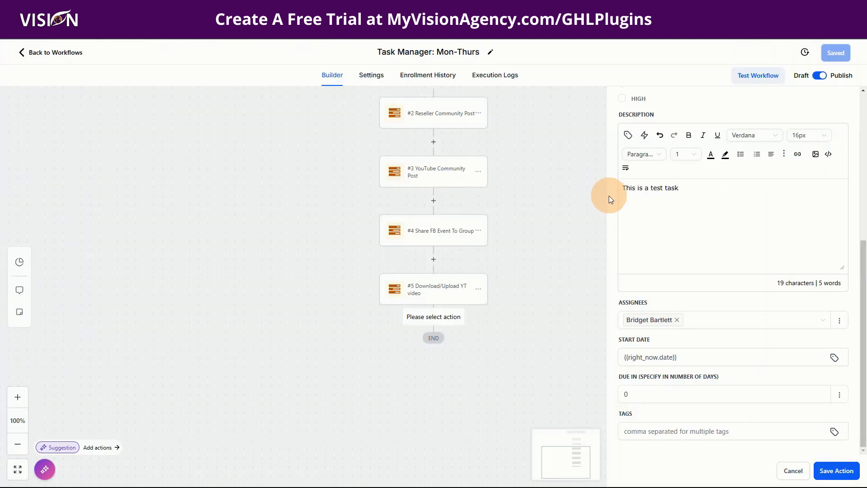
{"action": "scroll", "coordinate": [722, 186], "scroll_direction": "up", "scroll_amount": 5}
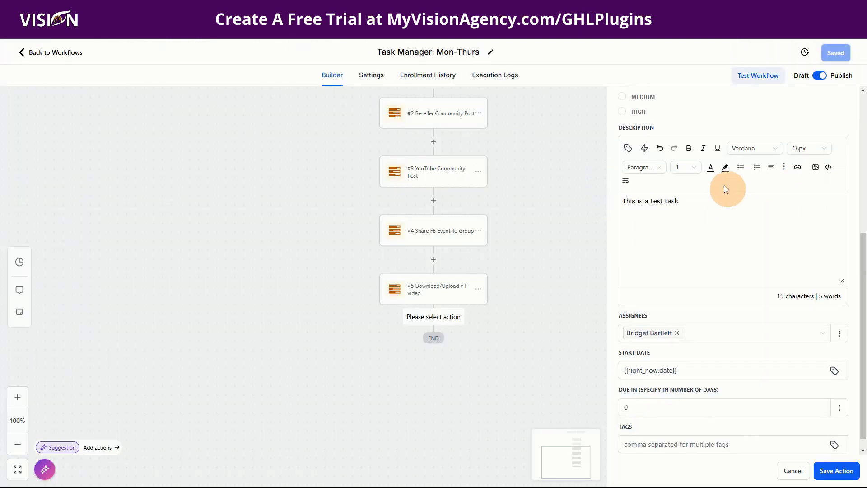
{"action": "left_click", "coordinate": [688, 199]}
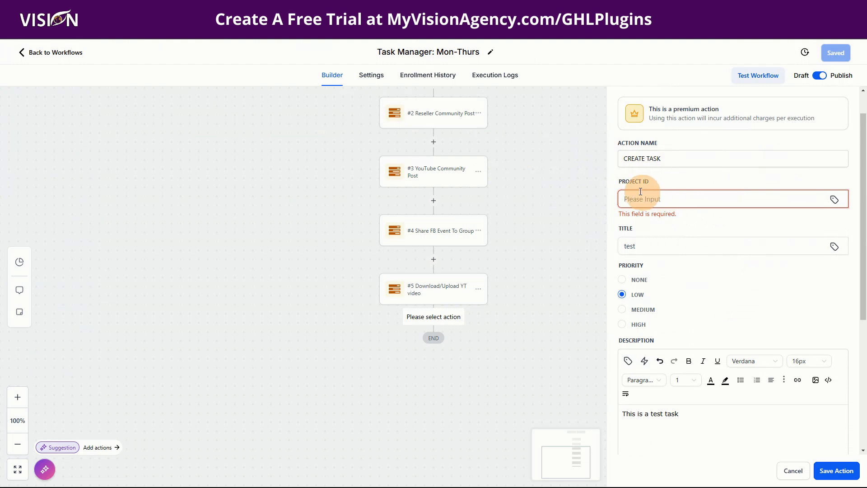
Review the workflow's earlier actions and cancel the unsaved Create Task action
{"action": "scroll", "coordinate": [441, 182], "scroll_direction": "up", "scroll_amount": 3}
{"action": "scroll", "coordinate": [440, 182], "scroll_direction": "up", "scroll_amount": 3}
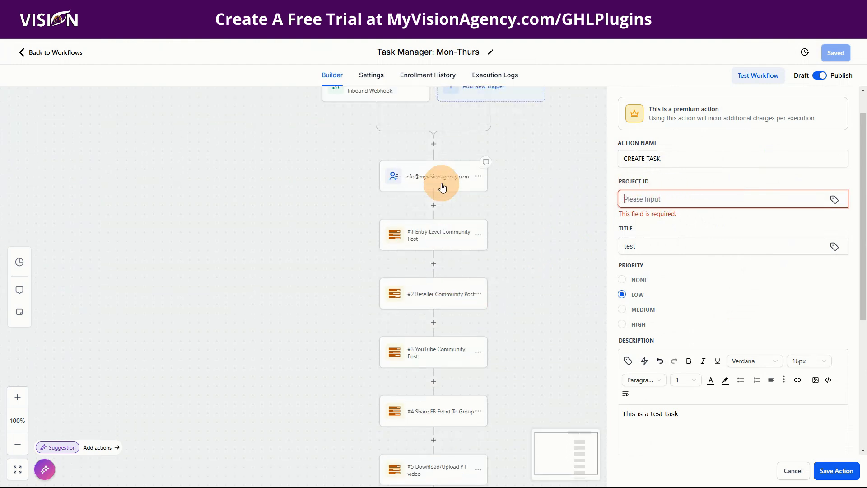
{"action": "left_click", "coordinate": [805, 474]}
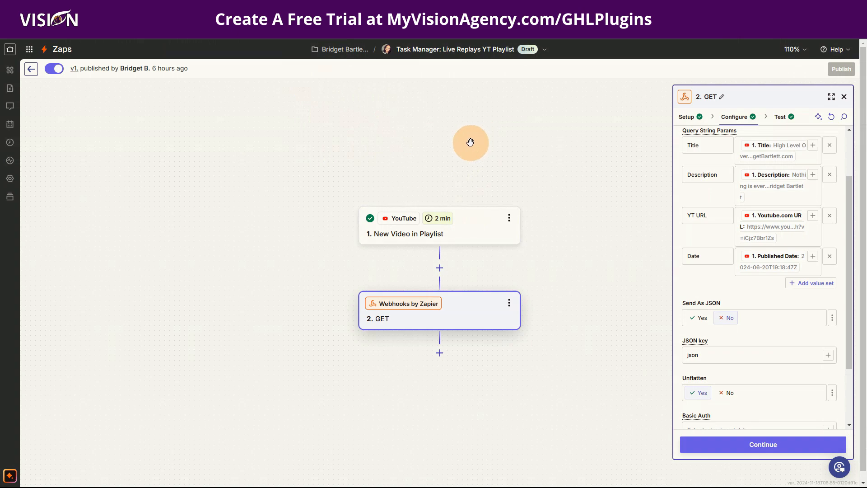
Compare the workflow with the "Task Manager: Live Replays YT Playlist" Zap and examine its GET webhook's query string parameters
{"action": "scroll", "coordinate": [470, 141], "scroll_direction": "down", "scroll_amount": 3}
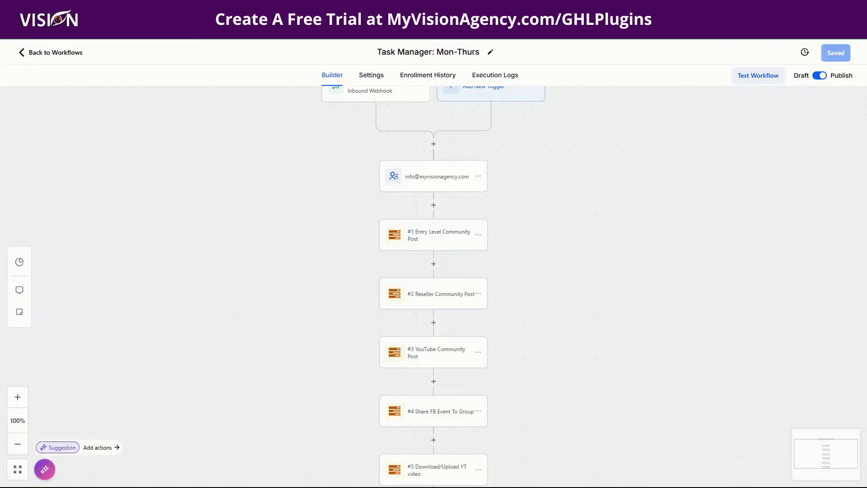
{"action": "scroll", "coordinate": [339, 131], "scroll_direction": "up", "scroll_amount": 1}
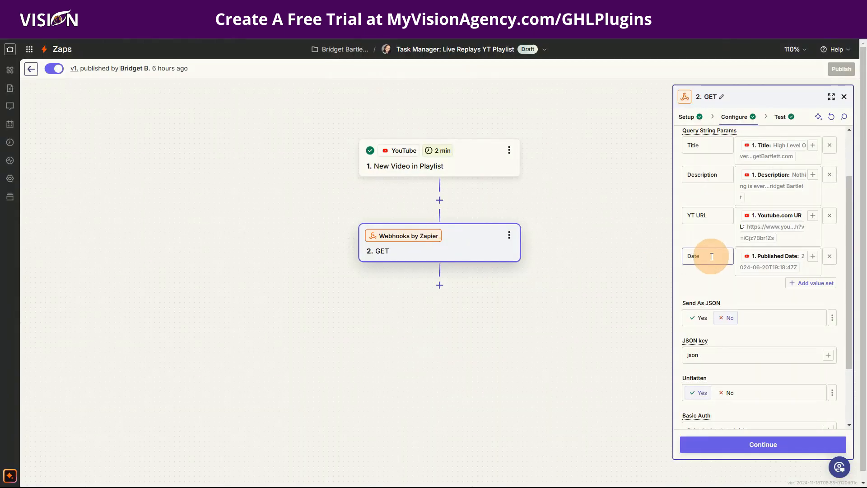
{"action": "scroll", "coordinate": [687, 269], "scroll_direction": "up", "scroll_amount": 1}
{"action": "scroll", "coordinate": [687, 265], "scroll_direction": "down", "scroll_amount": 1}
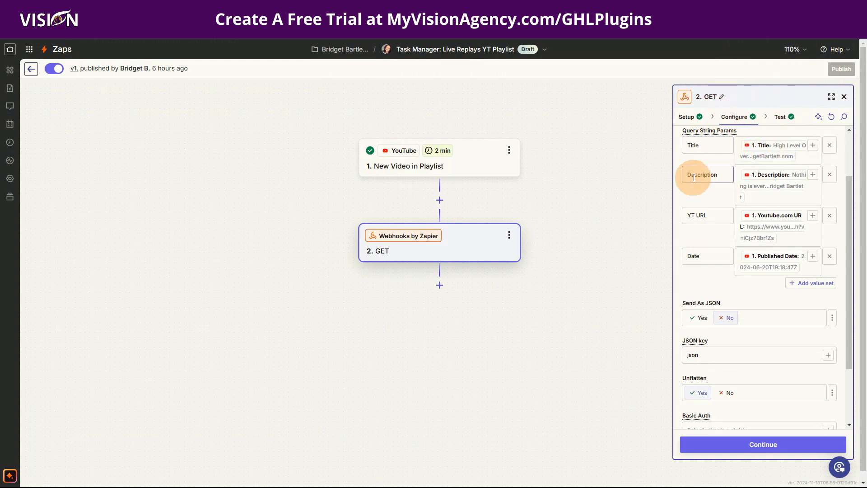
Inspect the Title query string parameter of the GET webhook and open the list of data available for its value
{"action": "left_click", "coordinate": [706, 150]}
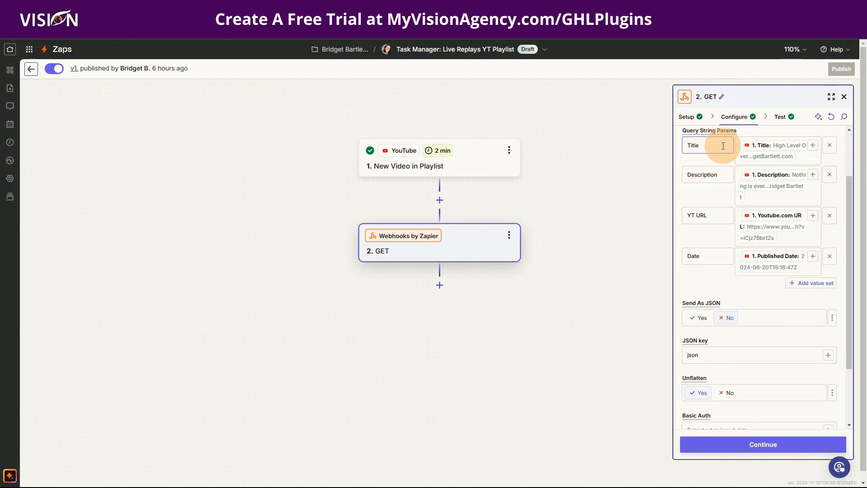
{"action": "left_click", "coordinate": [705, 146]}
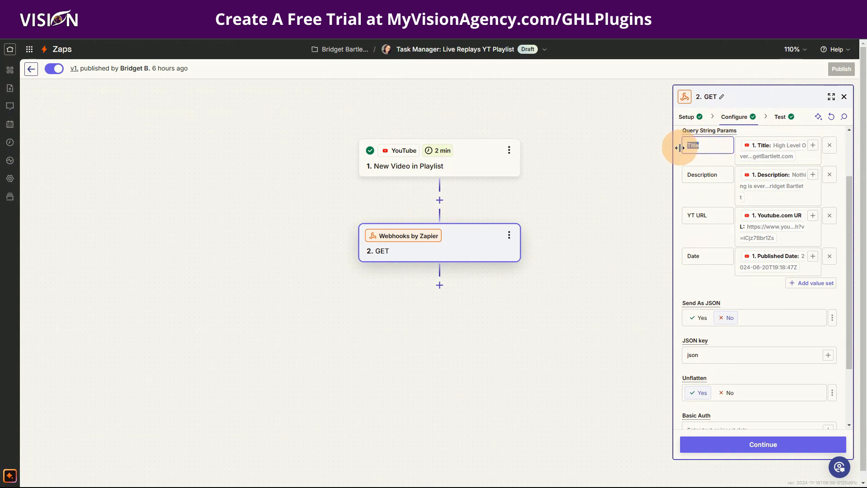
{"action": "left_click_drag", "start_coordinate": [684, 145], "coordinate": [714, 146]}
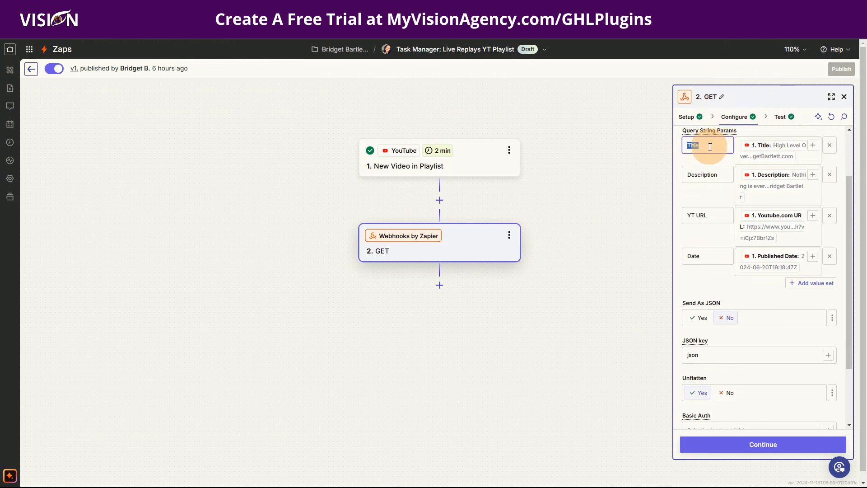
{"action": "left_click", "coordinate": [813, 145]}
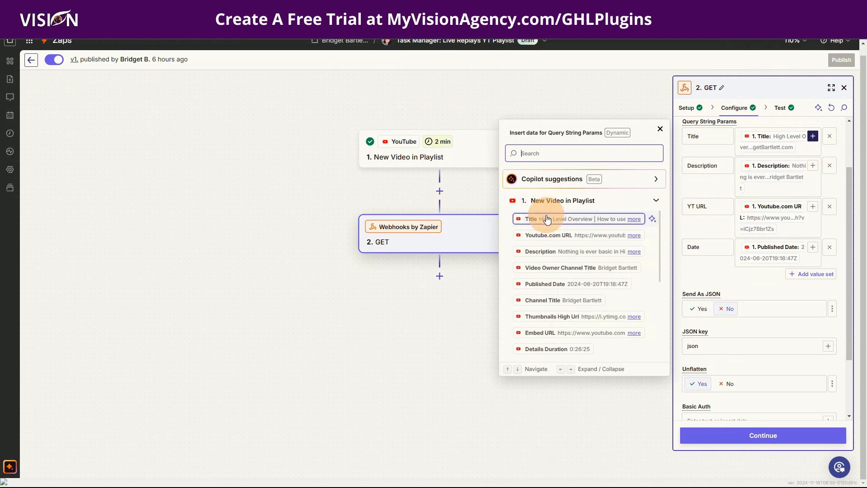
Clear the GET webhook's Title parameter and remap it to the Title from the New Video in Playlist trigger
{"action": "left_click", "coordinate": [799, 151]}
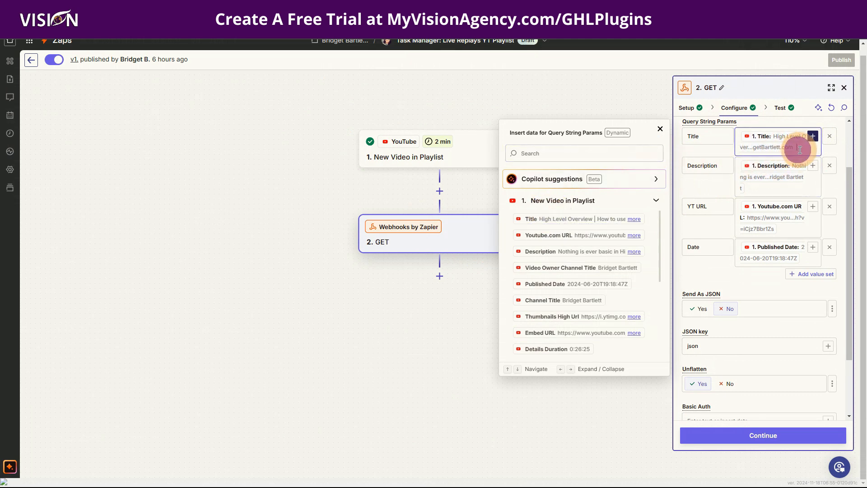
{"action": "key", "text": "BackSpace"}
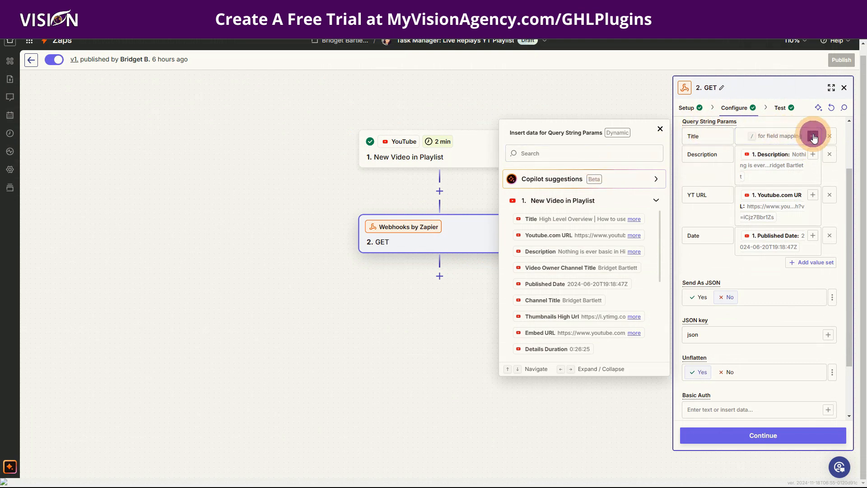
{"action": "left_click", "coordinate": [813, 137]}
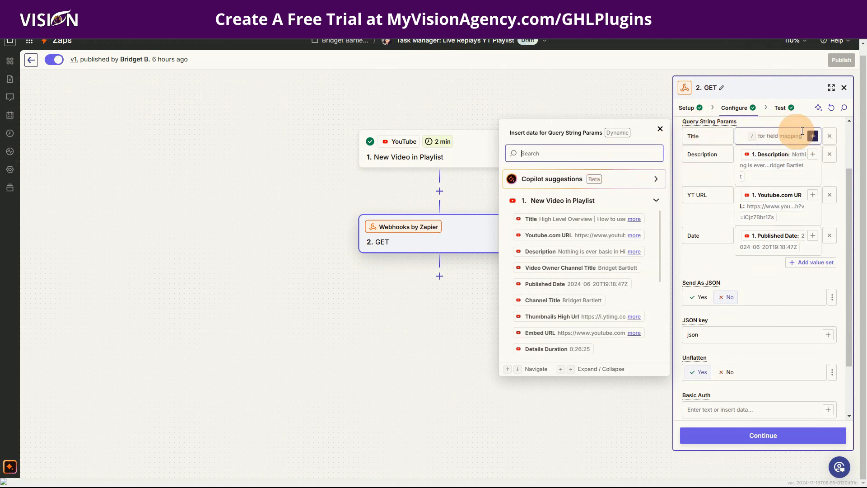
{"action": "left_click", "coordinate": [573, 221]}
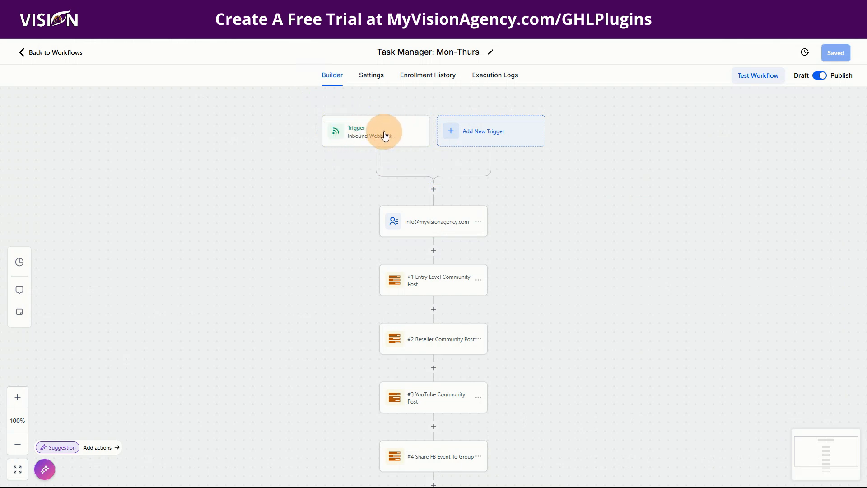
Check the Create Contact action in the Task Manager: Mon-Thurs workflow, and add a Create Task action after #5 Download/Upload YT video
{"action": "left_click", "coordinate": [424, 225]}
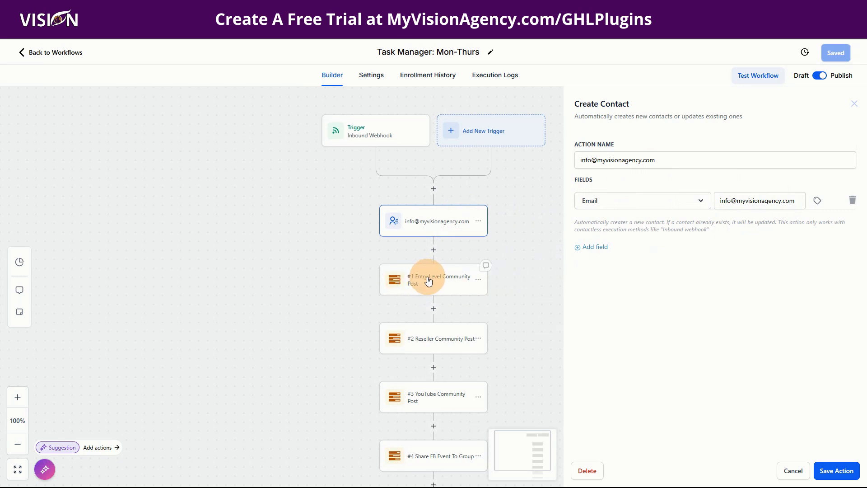
{"action": "scroll", "coordinate": [409, 284], "scroll_direction": "down", "scroll_amount": 4}
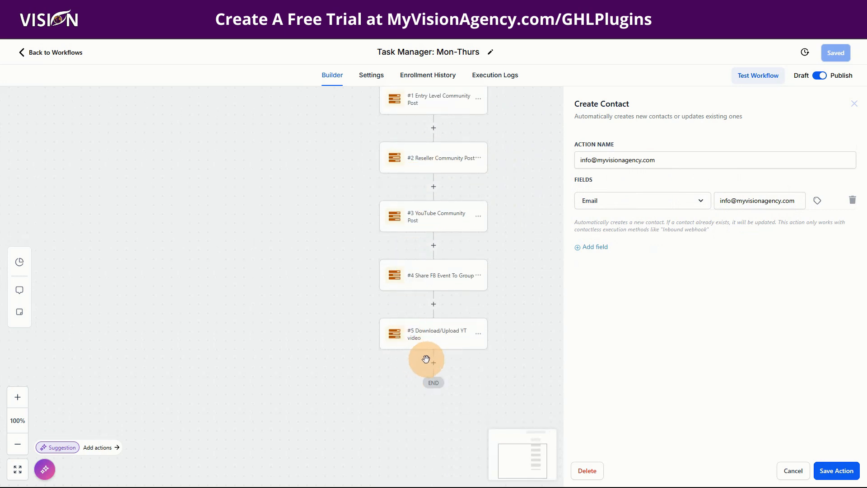
{"action": "left_click", "coordinate": [432, 361]}
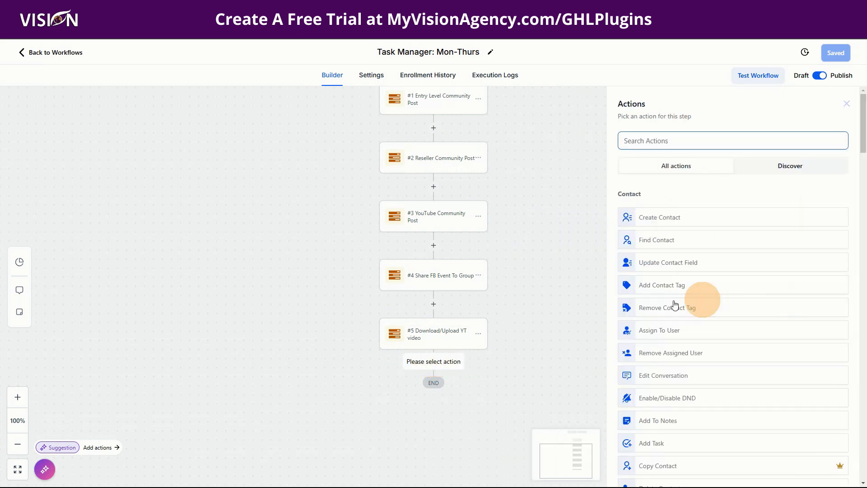
{"action": "scroll", "coordinate": [758, 264], "scroll_direction": "down", "scroll_amount": 10}
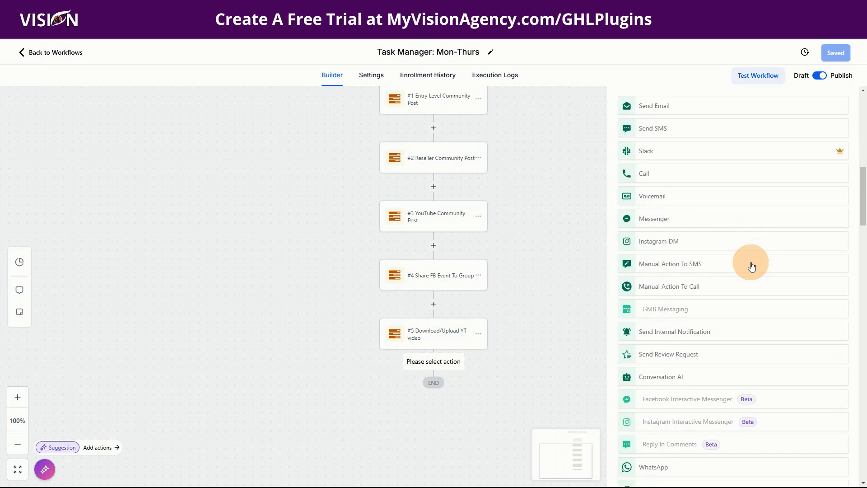
{"action": "scroll", "coordinate": [752, 266], "scroll_direction": "down", "scroll_amount": 20}
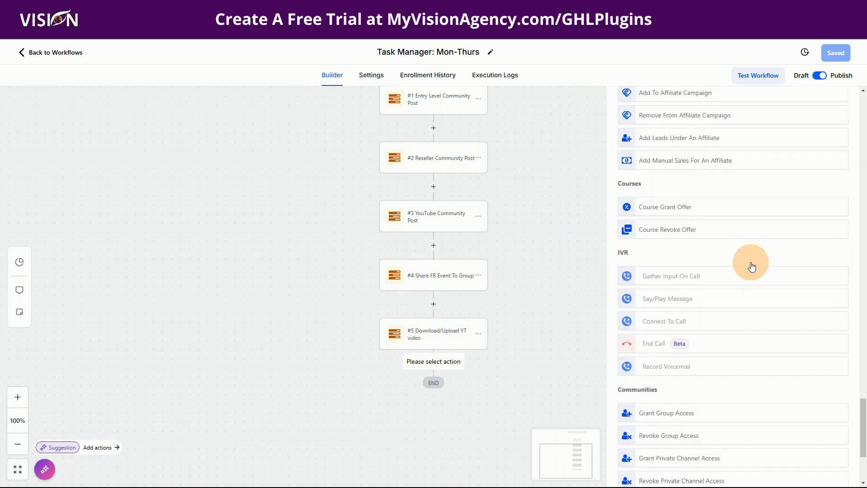
{"action": "scroll", "coordinate": [751, 265], "scroll_direction": "down", "scroll_amount": 3}
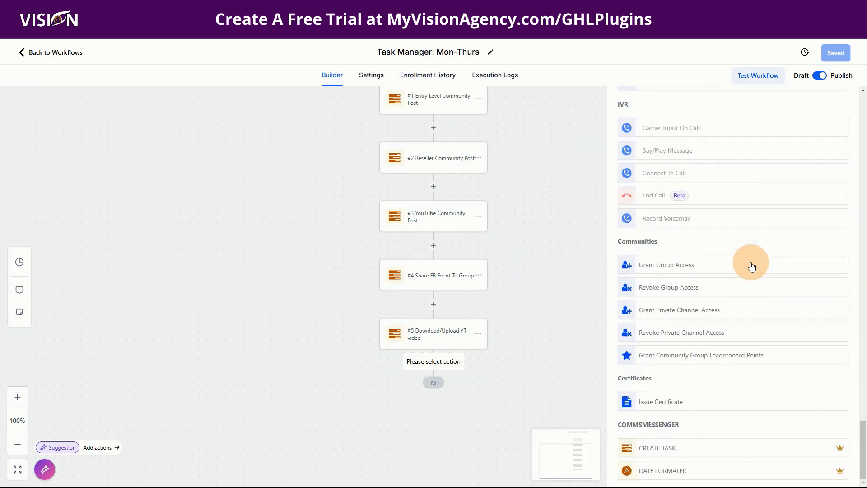
{"action": "left_click", "coordinate": [675, 448]}
{"action": "left_click", "coordinate": [673, 449]}
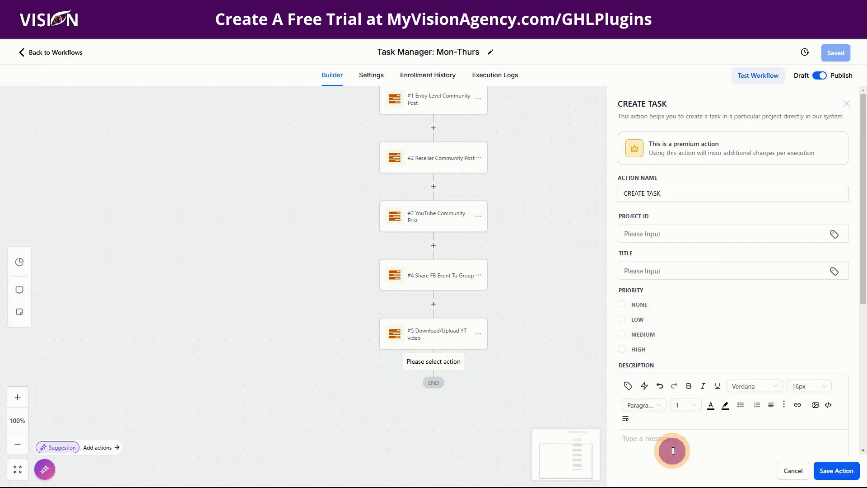
Examine the Inbound Webhook Trigger's queryParams values available for the Create Task description
{"action": "scroll", "coordinate": [650, 296], "scroll_direction": "down", "scroll_amount": 2}
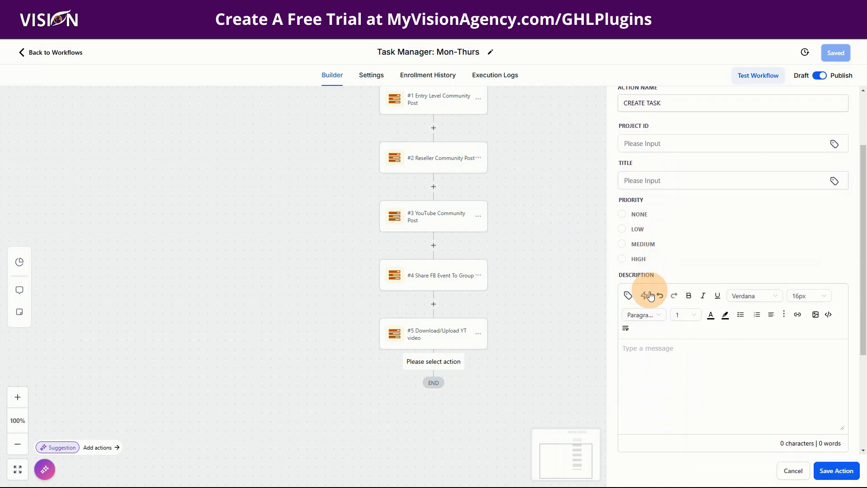
{"action": "left_click", "coordinate": [651, 350]}
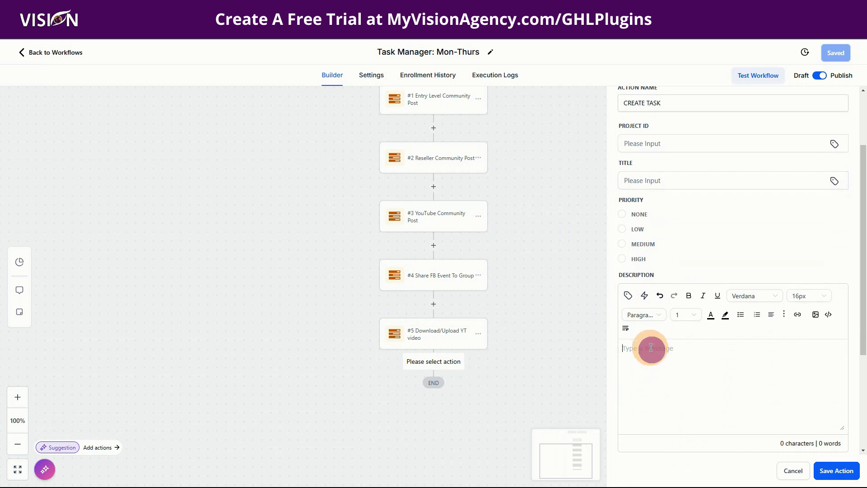
{"action": "left_click", "coordinate": [629, 296]}
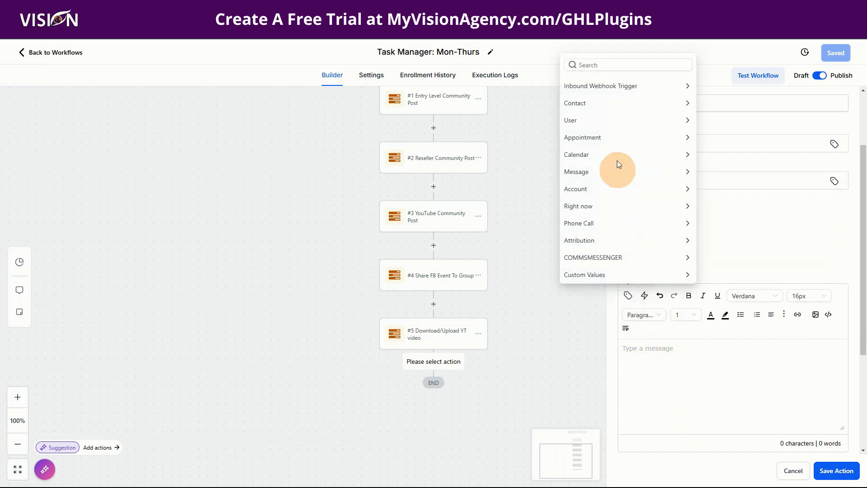
{"action": "left_click", "coordinate": [586, 86]}
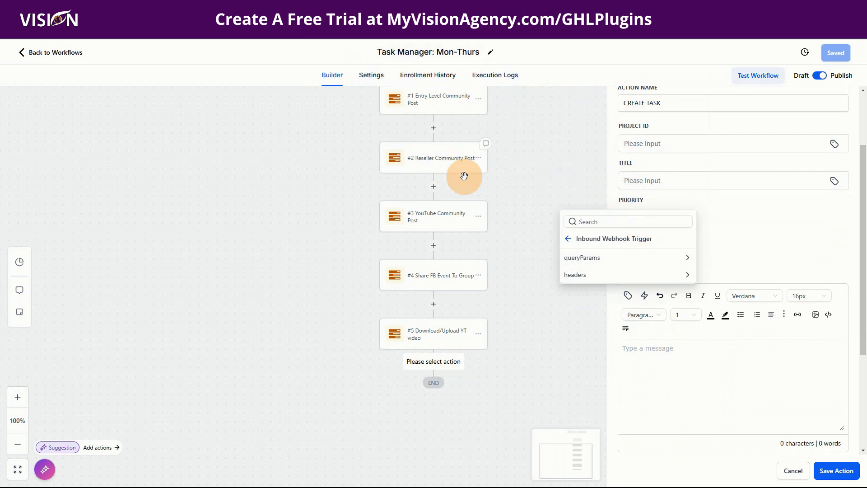
{"action": "left_click", "coordinate": [595, 262]}
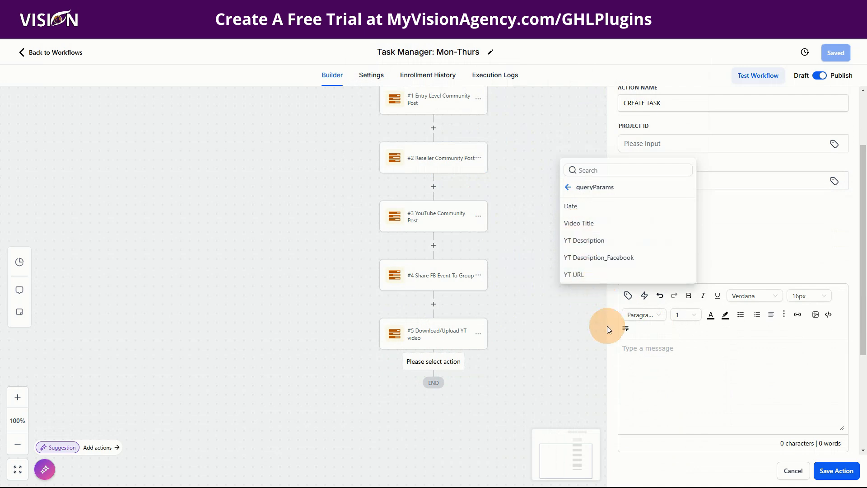
Write "You have a new video" in the description, followed by a "Title:" line containing the webhook's Video Title value
{"action": "left_click", "coordinate": [673, 351]}
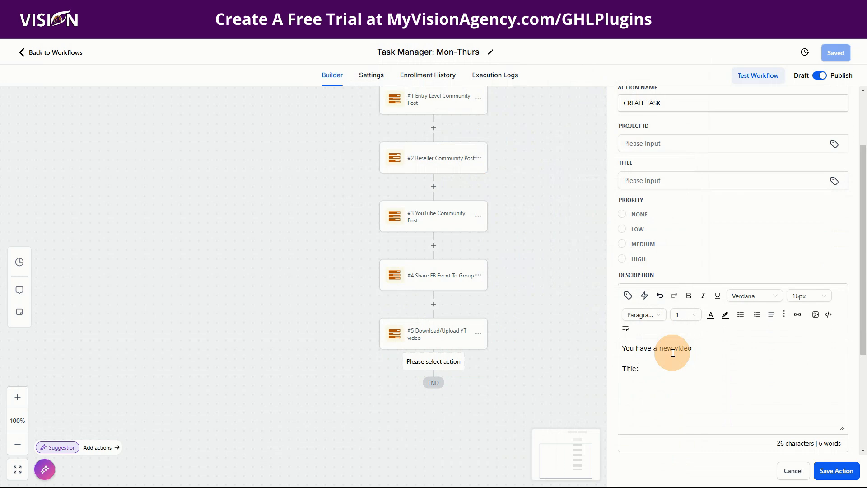
{"action": "left_click", "coordinate": [627, 295]}
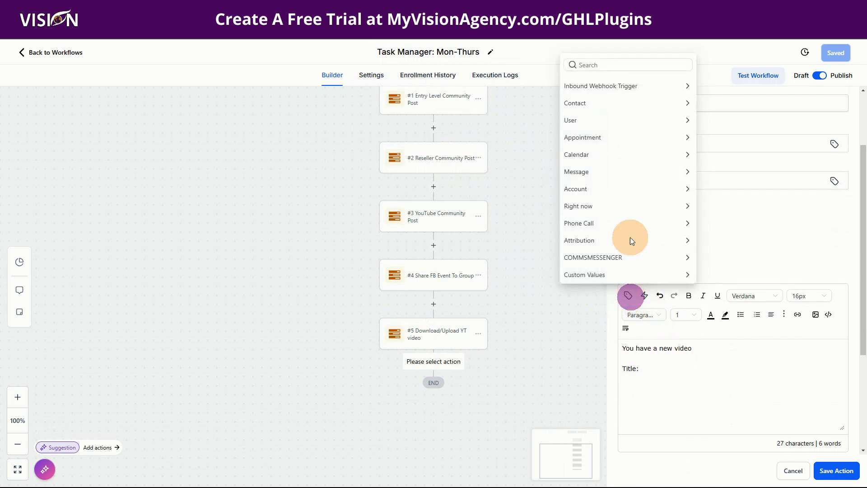
{"action": "left_click", "coordinate": [603, 86]}
{"action": "left_click", "coordinate": [606, 256]}
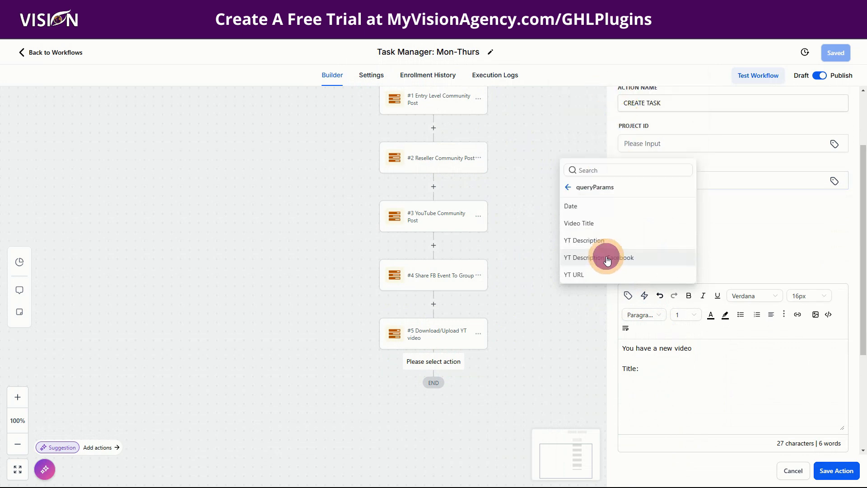
{"action": "left_click", "coordinate": [580, 223]}
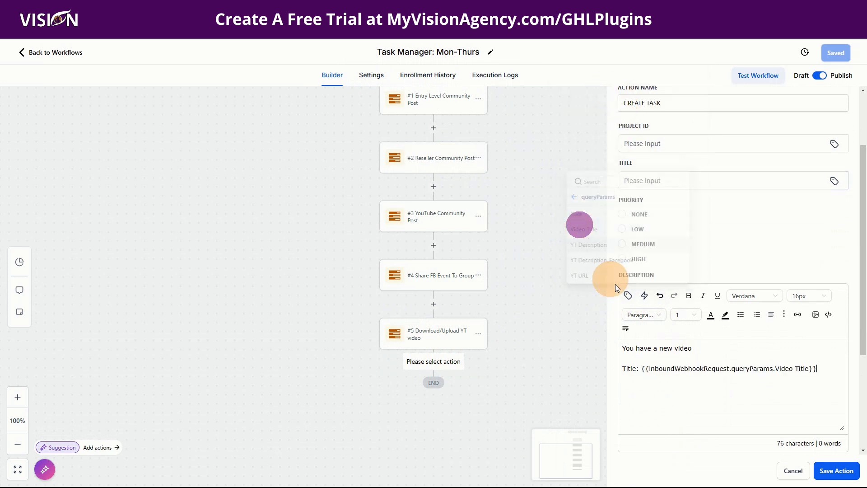
Add a "URL:" line to the description containing the webhook's YT URL value
{"action": "left_click", "coordinate": [810, 397]}
{"action": "type", "text": "UR"}
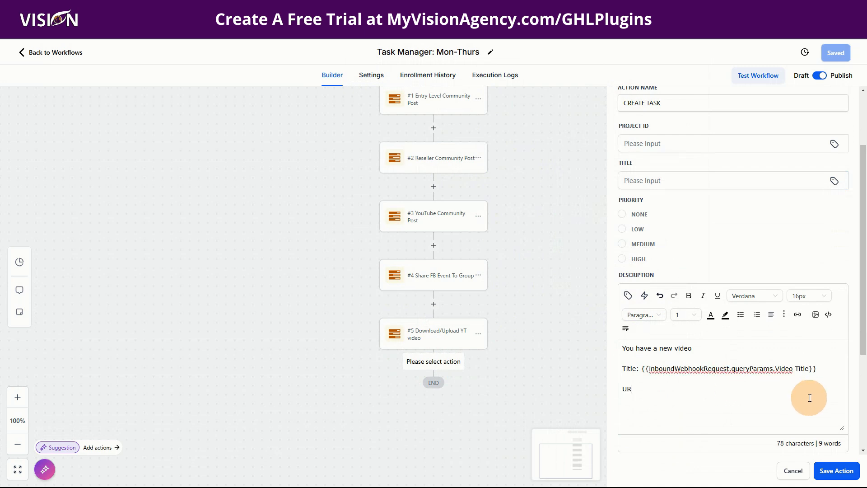
{"action": "type", "text": "L:"}
{"action": "left_click", "coordinate": [628, 296]}
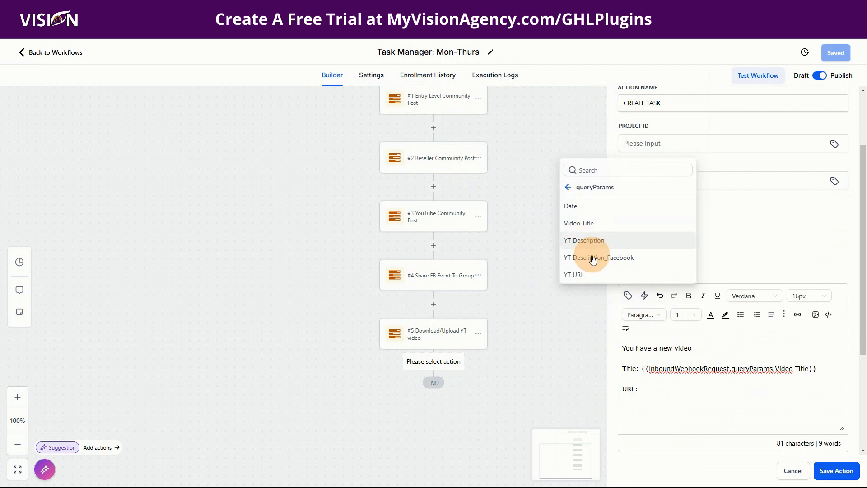
{"action": "left_click", "coordinate": [578, 274]}
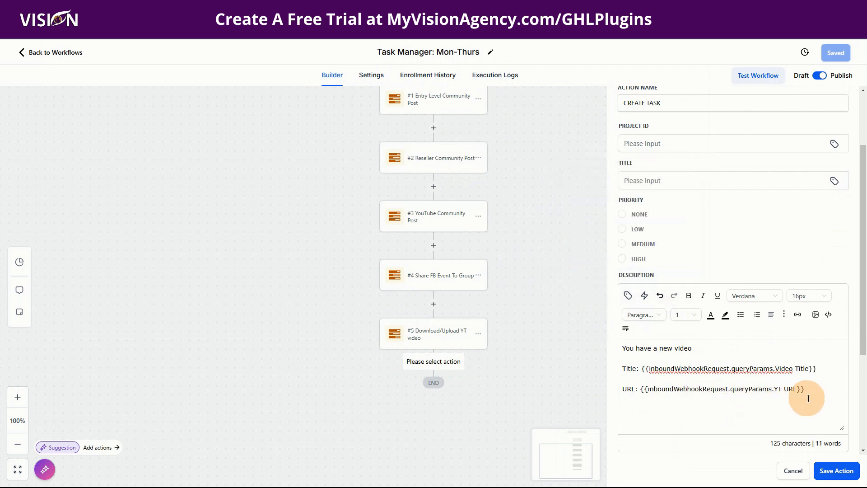
Embed a link on the description's YT URL placeholder, using the same placeholder as its URL and New window as the action
{"action": "left_click_drag", "start_coordinate": [806, 388], "coordinate": [630, 388]}
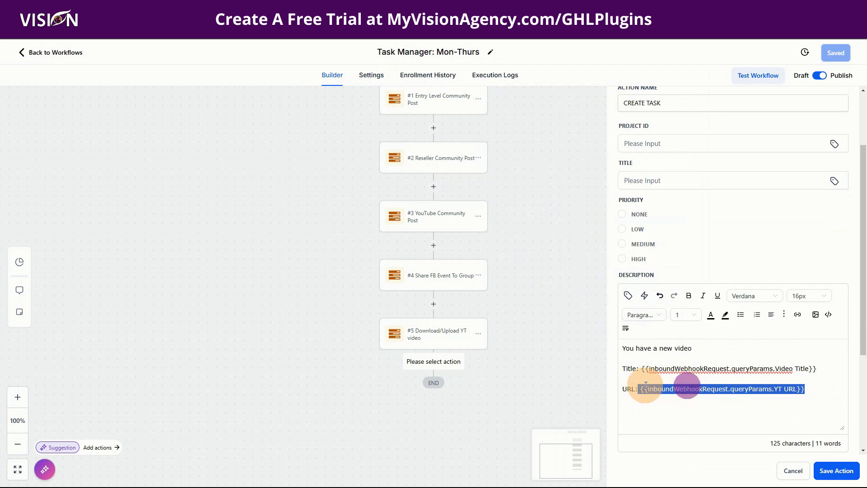
{"action": "left_click", "coordinate": [623, 368]}
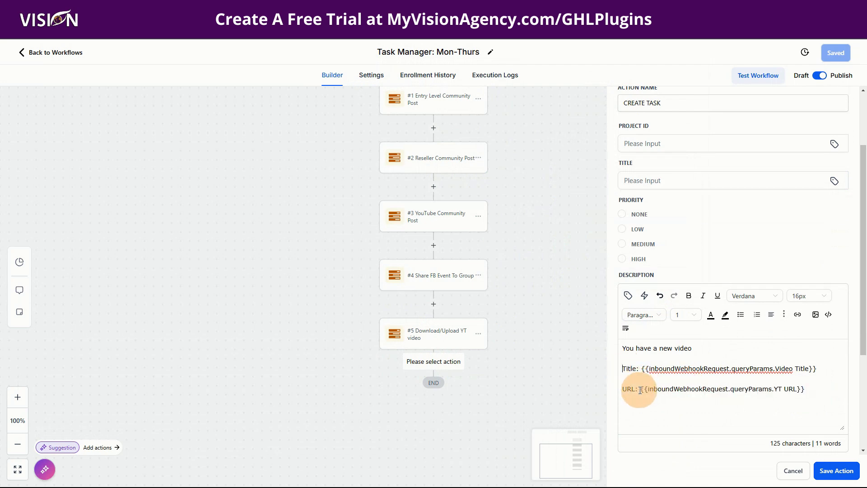
{"action": "left_click_drag", "start_coordinate": [640, 389], "coordinate": [804, 387]}
{"action": "key", "text": "ctrl+c"}
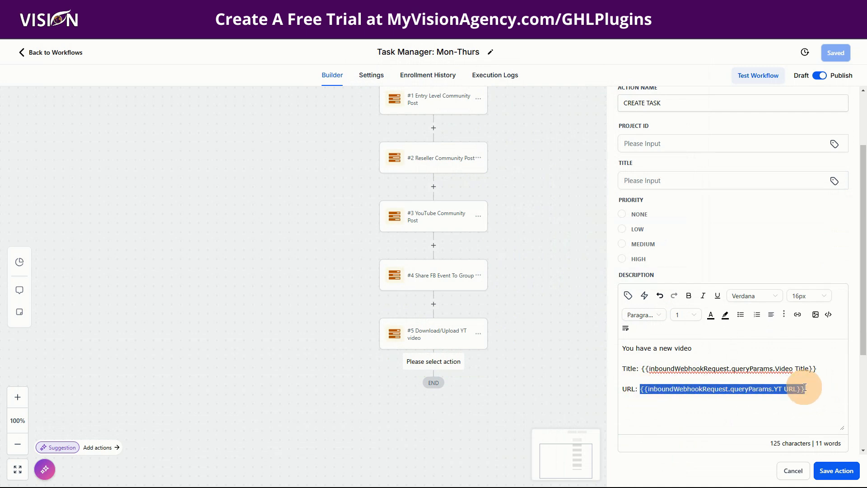
{"action": "left_click", "coordinate": [797, 314]}
{"action": "left_click", "coordinate": [363, 240]}
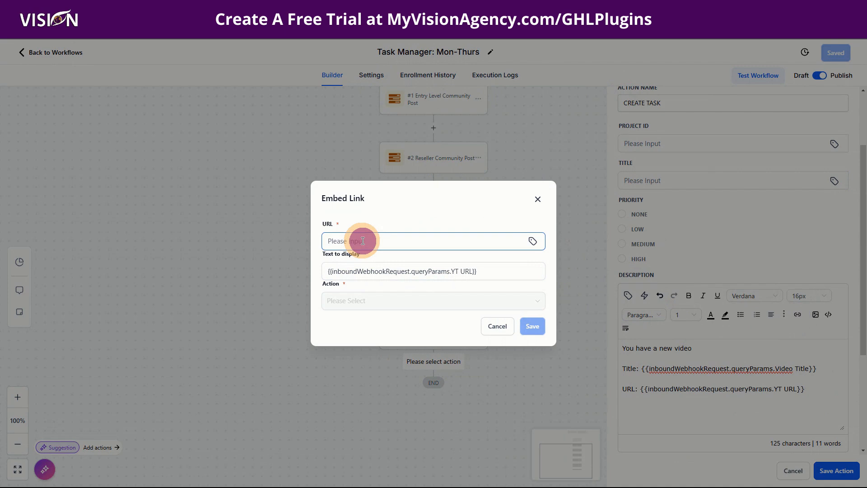
{"action": "key", "text": "ctrl+v"}
{"action": "left_click", "coordinate": [371, 300]}
{"action": "left_click", "coordinate": [353, 338]}
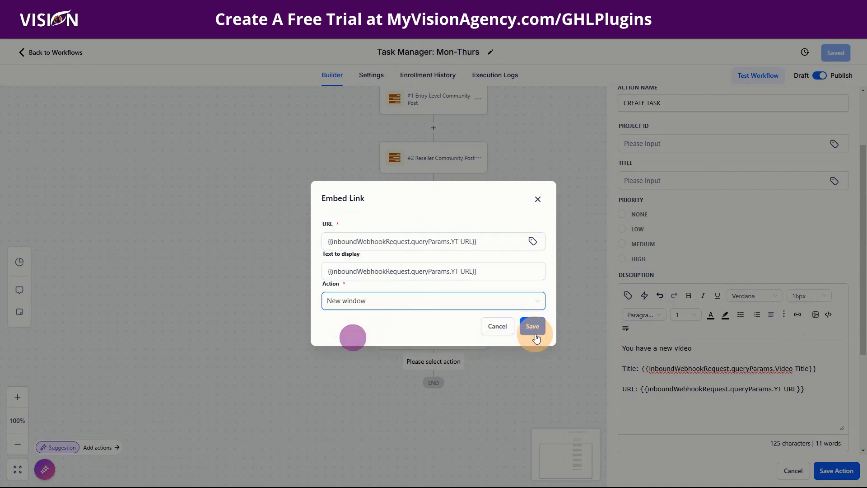
{"action": "left_click", "coordinate": [533, 326]}
{"action": "left_click", "coordinate": [633, 418]}
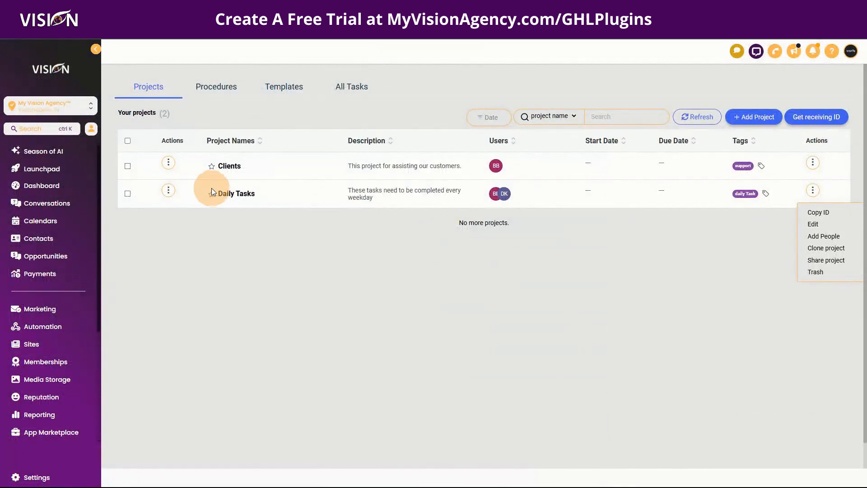
Switch to the Task Manager's Daily Tasks project and review the Entry Level and Reseller Community Post tasks, including the former's description
{"action": "left_click", "coordinate": [242, 194]}
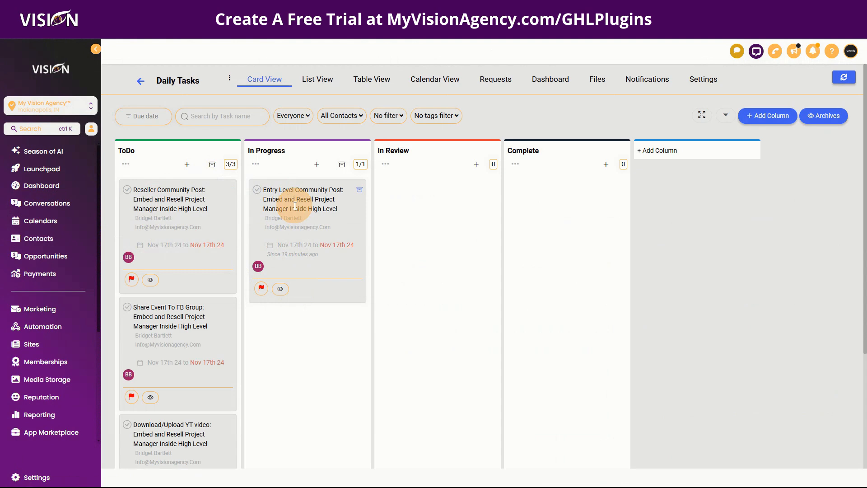
{"action": "left_click", "coordinate": [299, 205]}
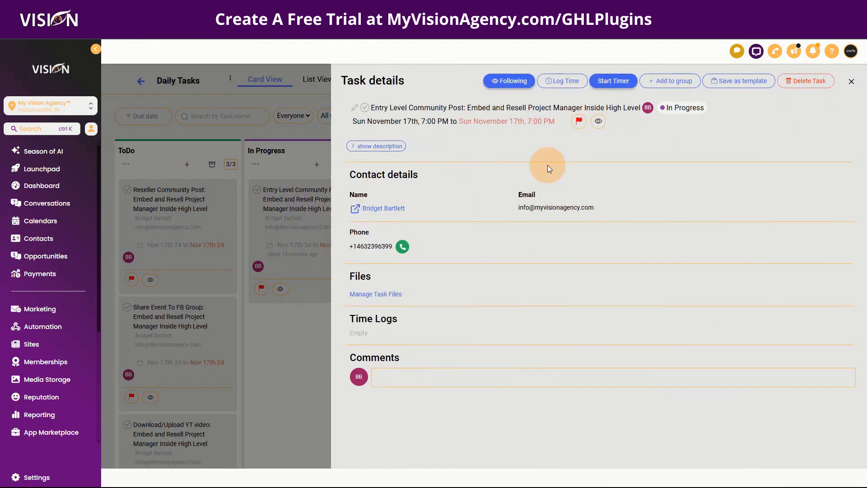
{"action": "left_click", "coordinate": [391, 151]}
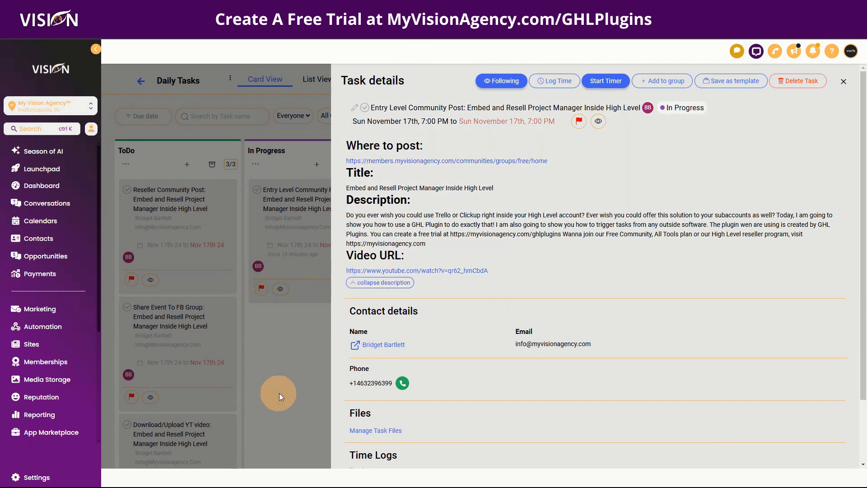
{"action": "left_click", "coordinate": [279, 396]}
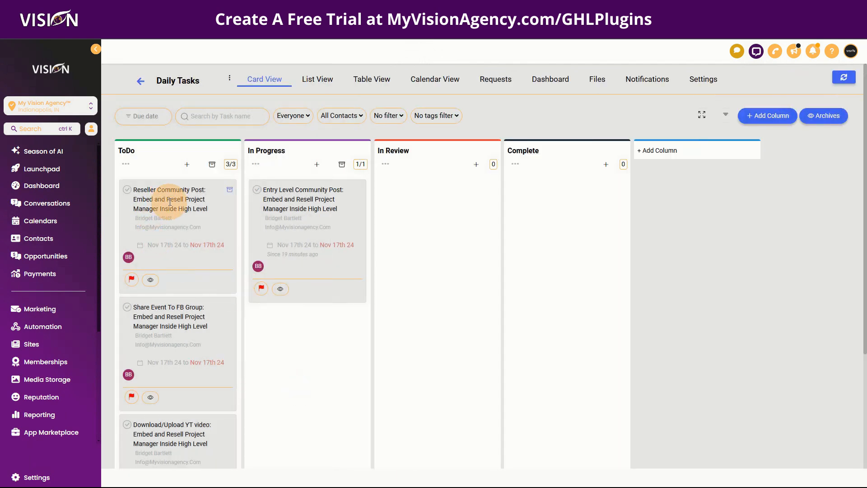
{"action": "left_click", "coordinate": [170, 202]}
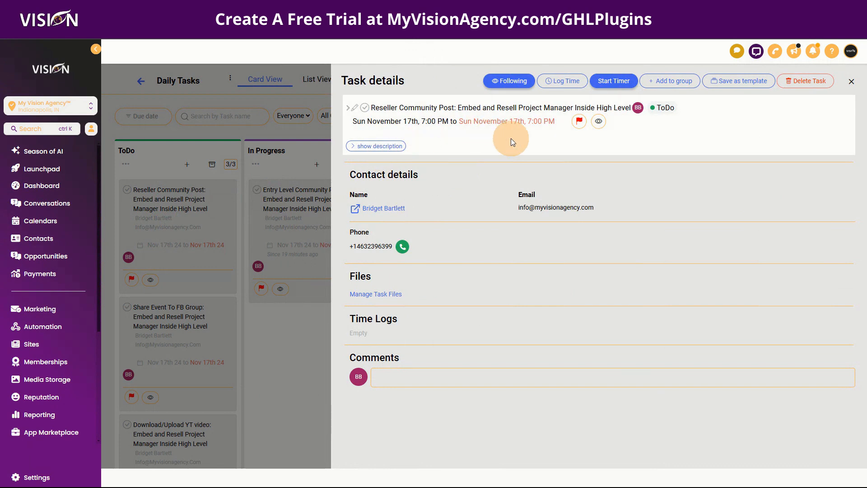
{"action": "left_click", "coordinate": [197, 319]}
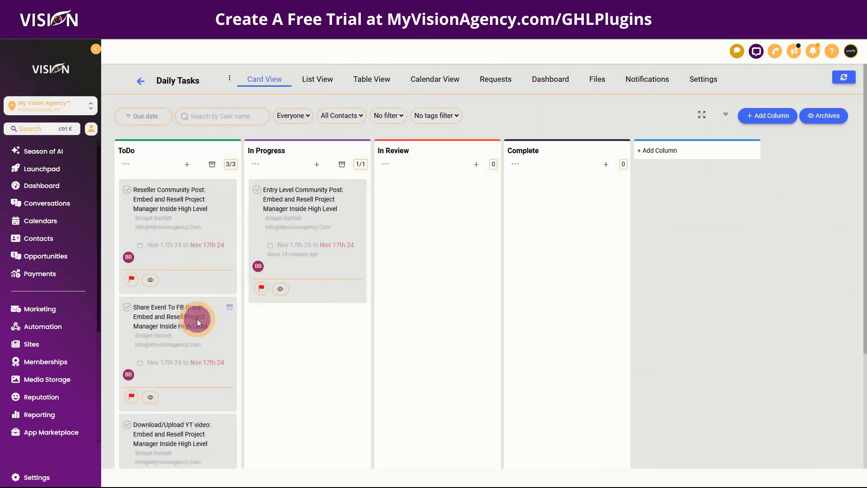
Review the task details of the Share Event To FB Group and Download/Upload YT video tasks in the ToDo column
{"action": "left_click", "coordinate": [197, 318]}
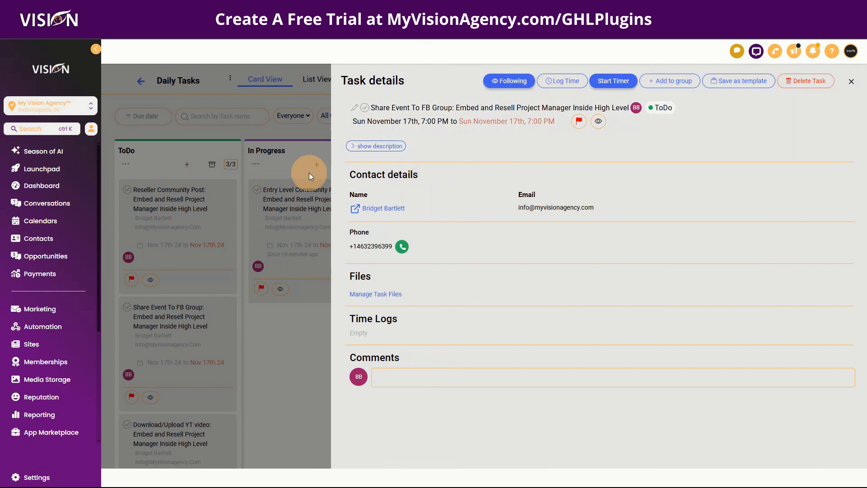
{"action": "left_click", "coordinate": [201, 333]}
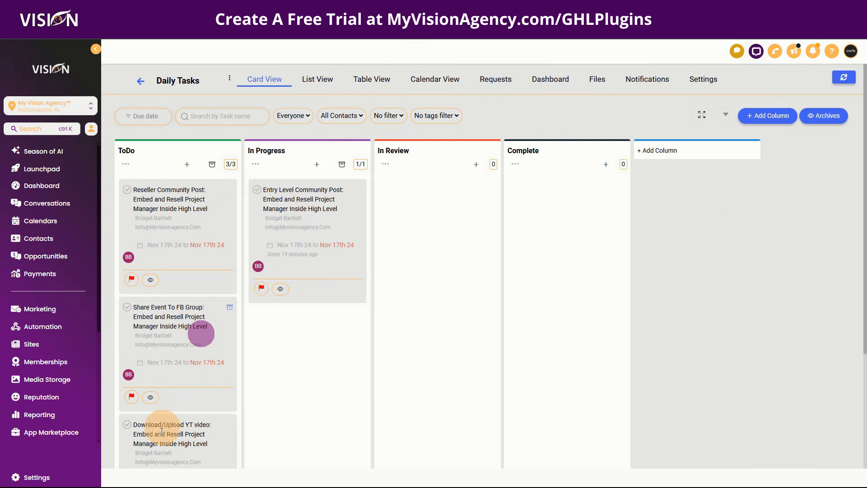
{"action": "left_click", "coordinate": [186, 422]}
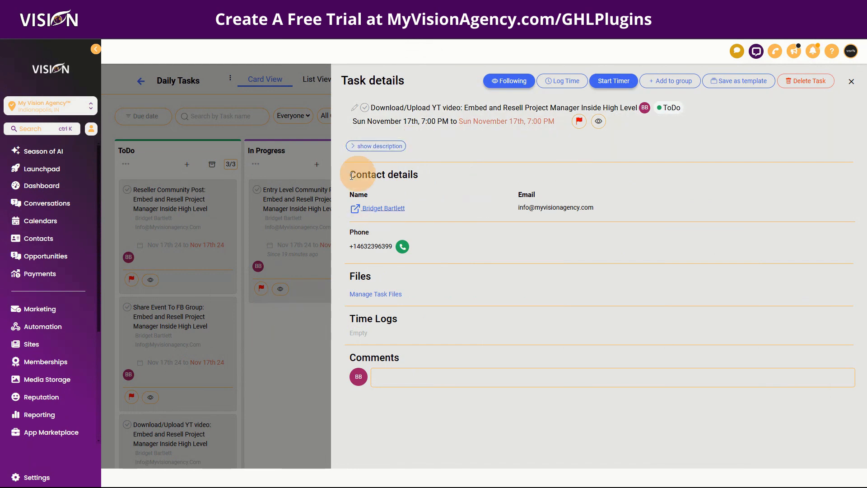
{"action": "left_click", "coordinate": [273, 335]}
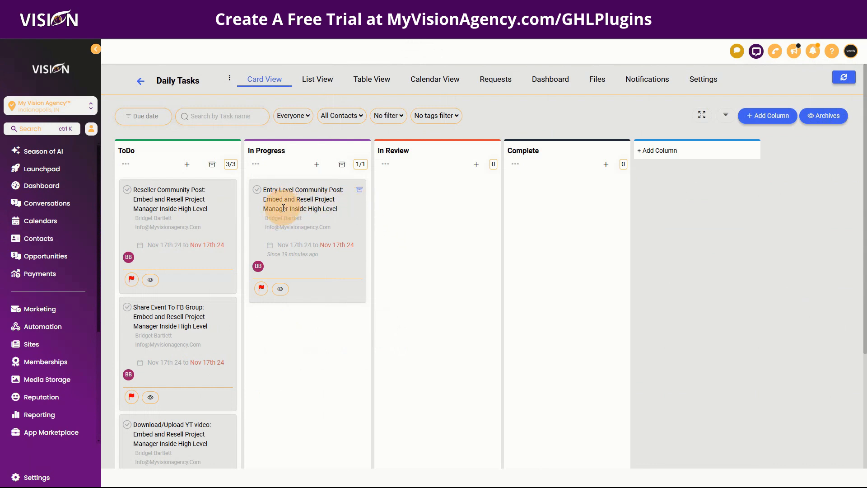
Move the Entry Level Community Post task from the In Progress column to the Complete column
{"action": "left_click_drag", "start_coordinate": [278, 214], "coordinate": [548, 205]}
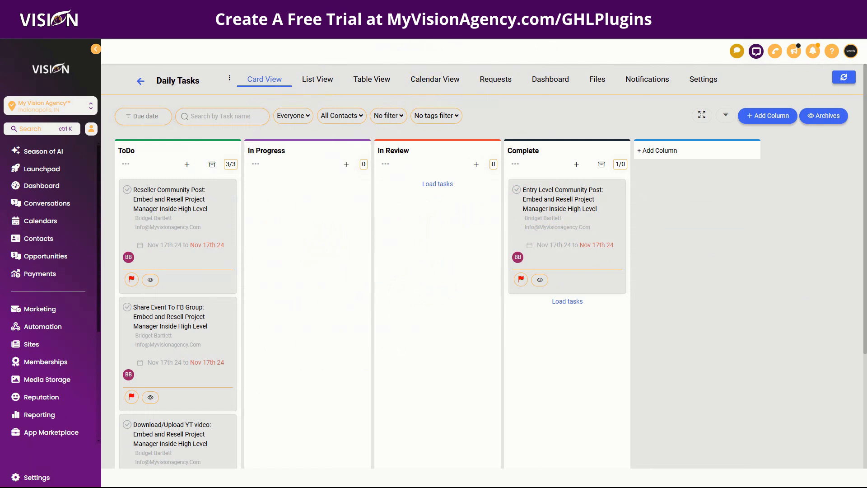
View the November 18 Open Office Hours event in the Entry Level community's events calendar and the free community's landing page
{"action": "left_click", "coordinate": [476, 8]}
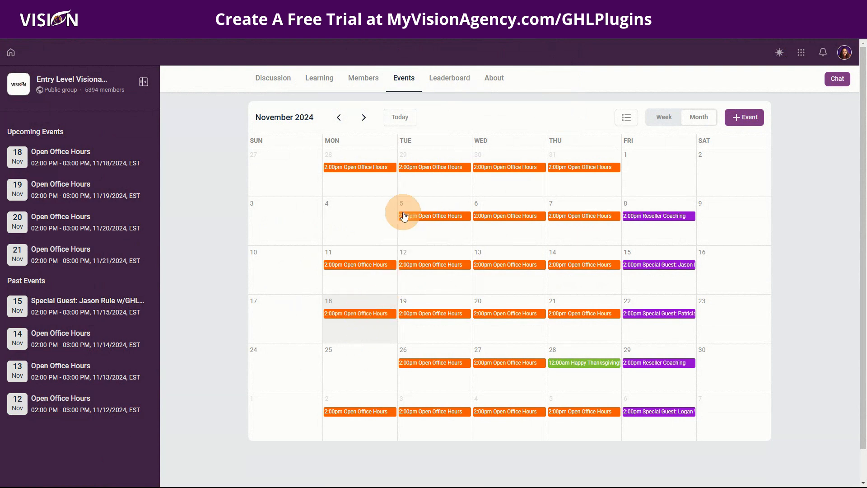
{"action": "left_click", "coordinate": [349, 316]}
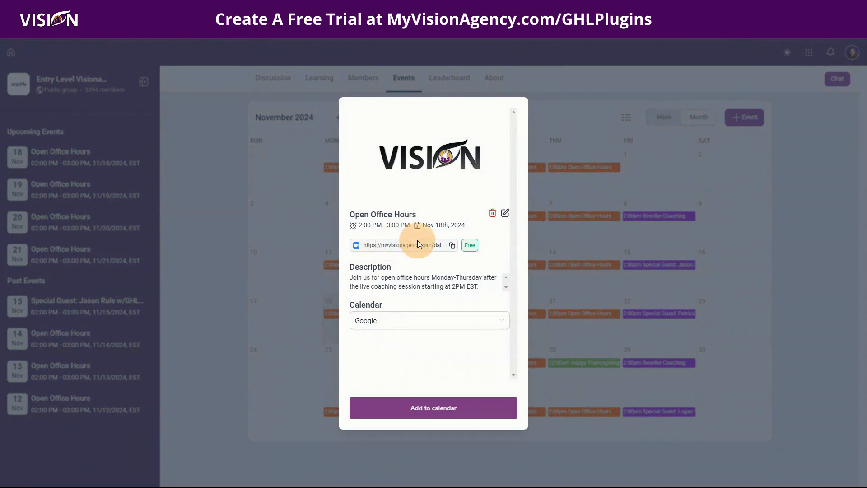
{"action": "left_click", "coordinate": [551, 76]}
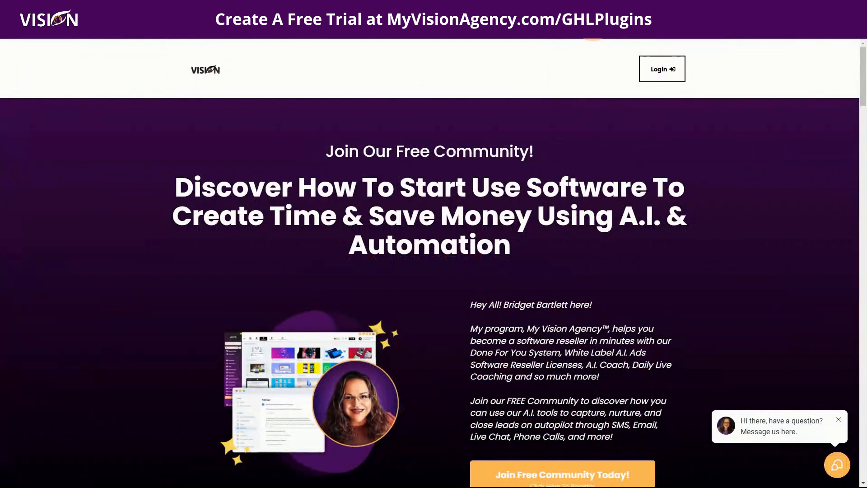
{"action": "left_click", "coordinate": [420, 157]}
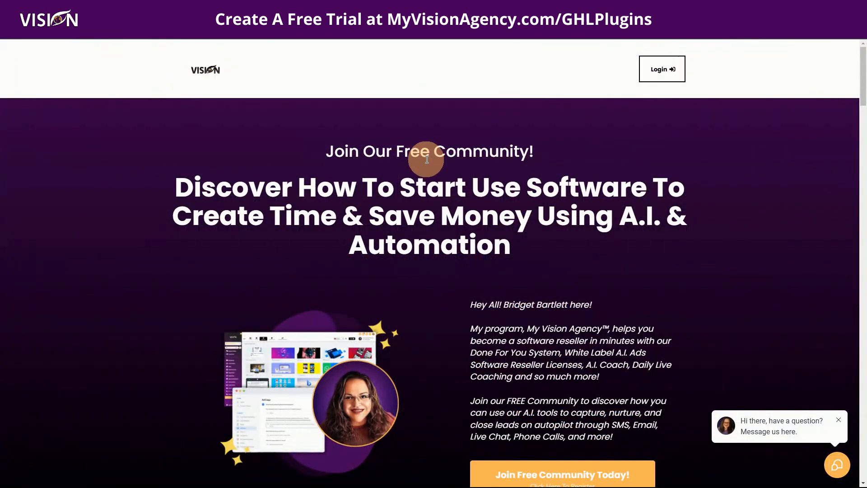